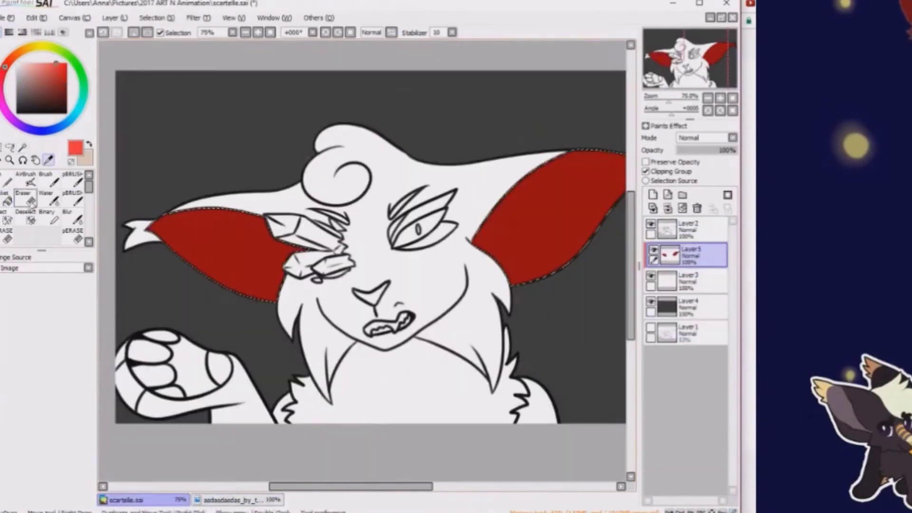
# Add bright red stripes to the dark red ears and colour the chest and chin light pink, following the character reference
pyautogui.click(526, 314)
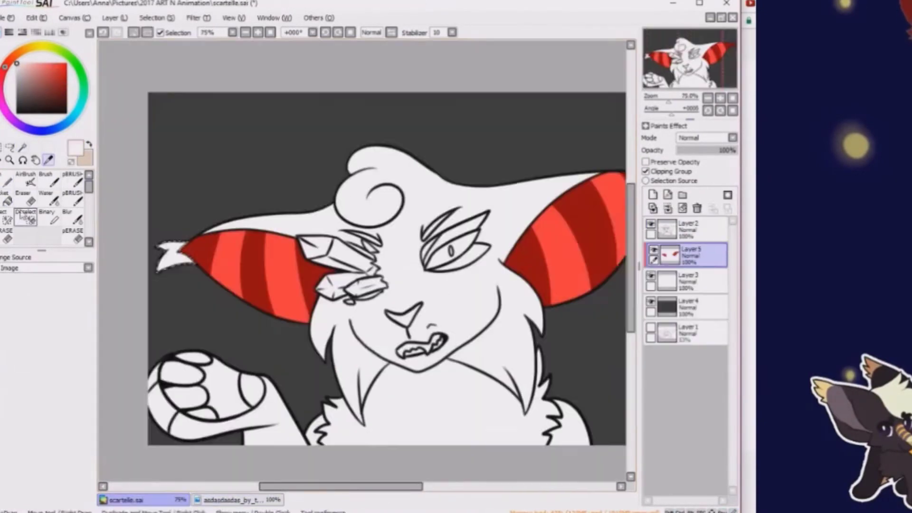
pyautogui.click(233, 500)
pyautogui.click(125, 500)
pyautogui.moveTo(286, 362); pyautogui.dragTo(312, 324)
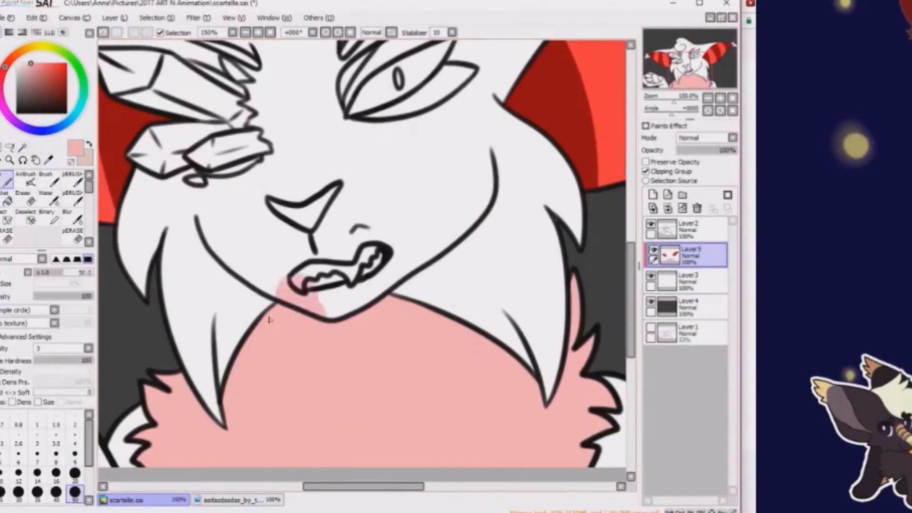
pyautogui.moveTo(305, 290); pyautogui.dragTo(394, 273)
# Colour the eyebrows and eye markings in dark and bright red, matching the character reference
pyautogui.click(233, 500)
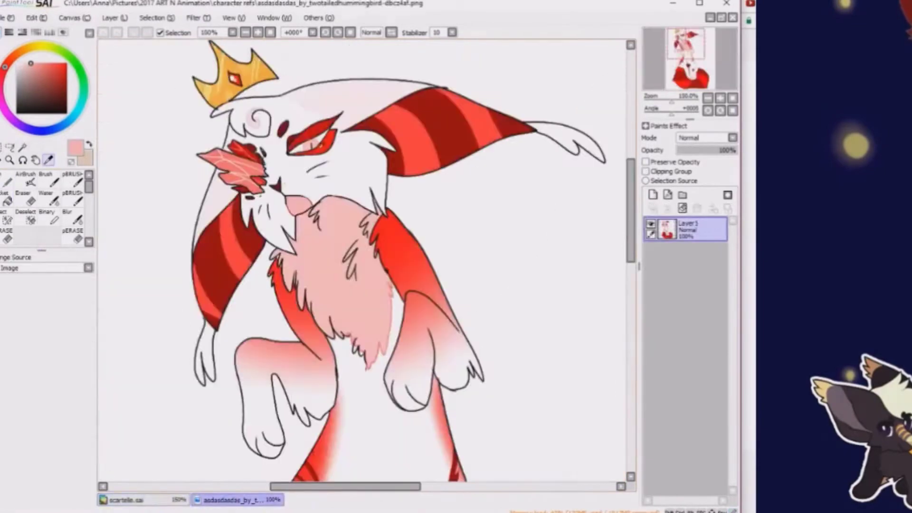
pyautogui.click(124, 500)
pyautogui.click(157, 257)
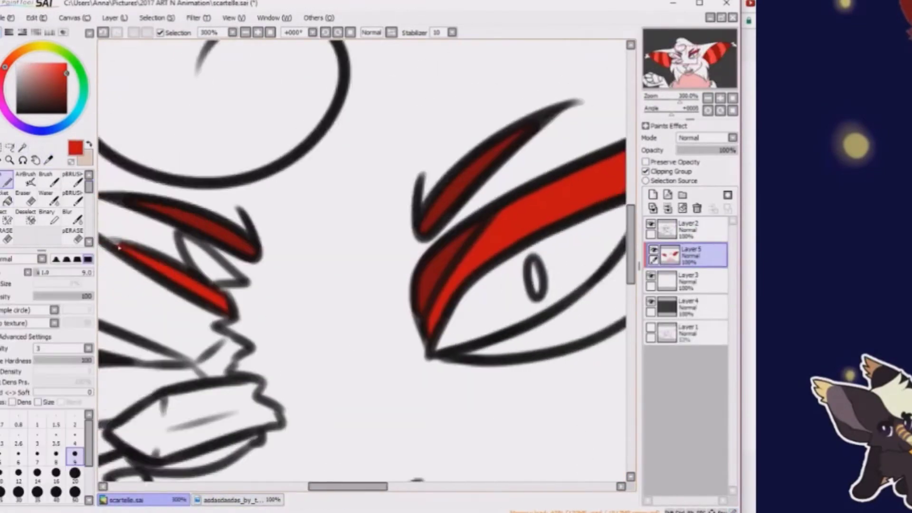
pyautogui.click(233, 500)
pyautogui.click(124, 500)
# Select the nose and shoulder areas from the line art and fill the nose dark red and the shoulders bright red on Layer5
pyautogui.click(688, 228)
pyautogui.moveTo(447, 228); pyautogui.dragTo(306, 274)
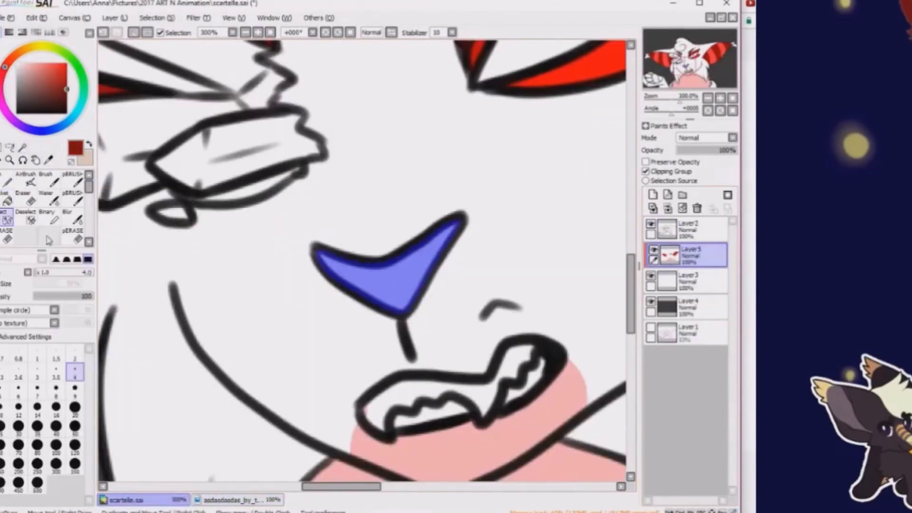
pyautogui.click(228, 499)
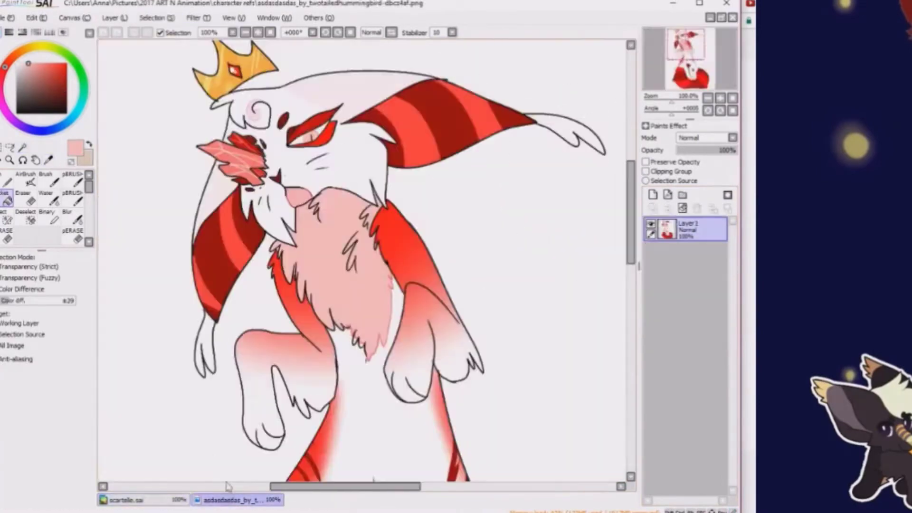
pyautogui.click(124, 500)
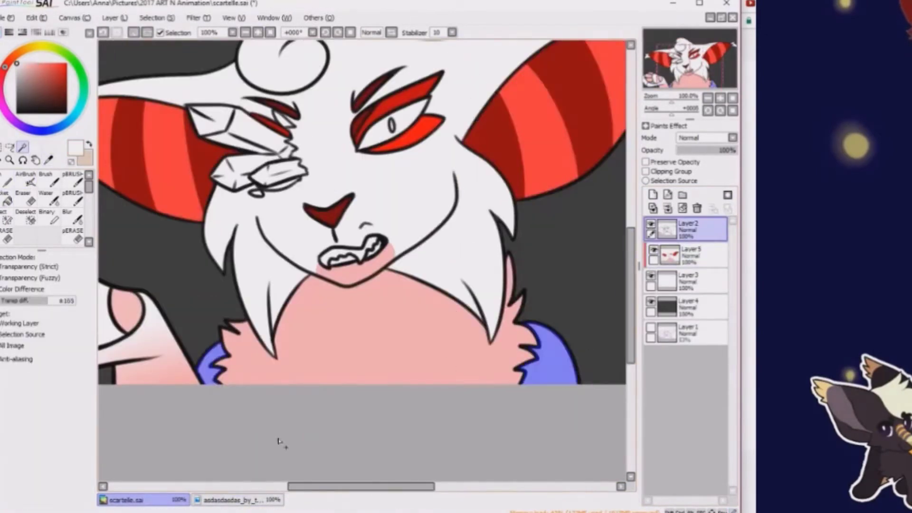
pyautogui.click(688, 255)
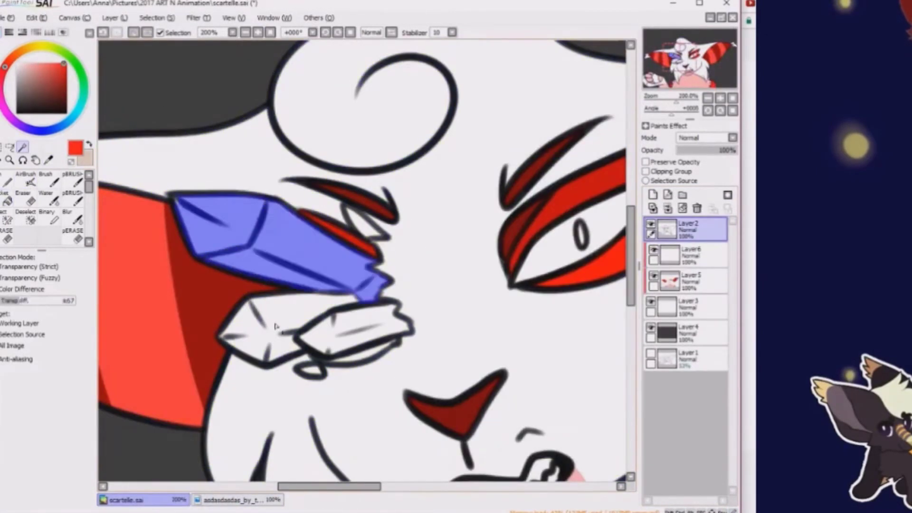
# Create a new clipped layer above Layer5 and fill the eye crystals with bright red, dark brownish red and light red
pyautogui.click(228, 500)
pyautogui.click(124, 499)
pyautogui.click(653, 195)
pyautogui.click(228, 499)
pyautogui.click(125, 500)
pyautogui.click(688, 228)
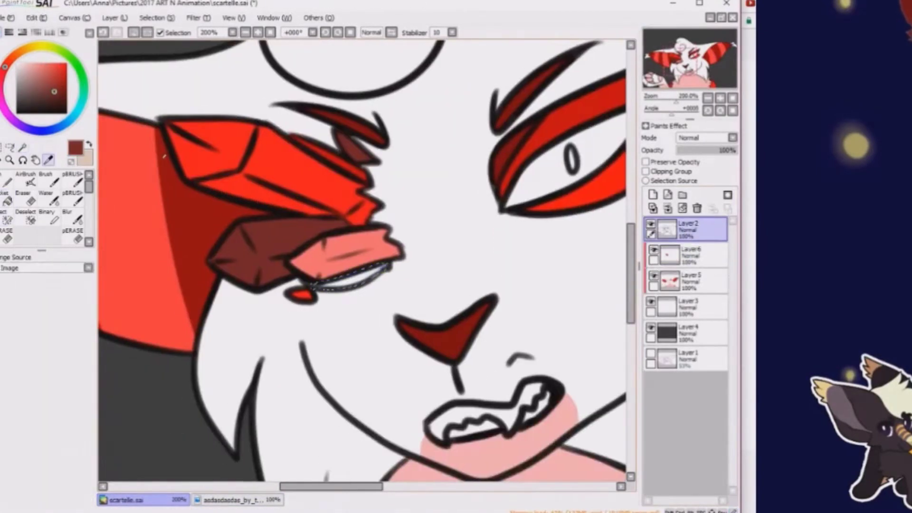
# Duplicate the artwork layers and keep one set in a folder named "original layers"
pyautogui.click(708, 97)
pyautogui.click(653, 208)
pyautogui.doubleClick(701, 328)
pyautogui.write('original layers')
pyautogui.press('Return')
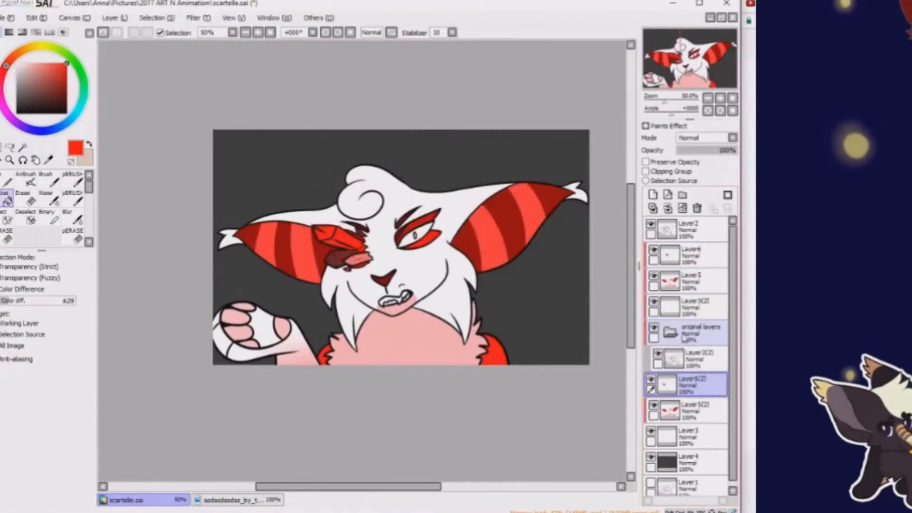
# Hide the original layers folder, choose the size 12 painting brush, and merge the working copies down into Layer3(2)
pyautogui.click(654, 328)
pyautogui.click(646, 171)
pyautogui.click(73, 181)
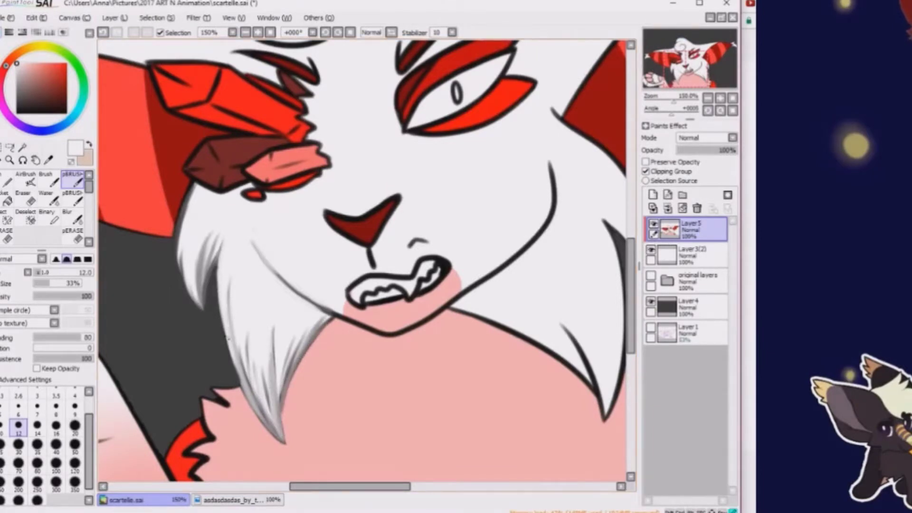
pyautogui.hotkey('ctrl', 'e')
# Paint over the line art of the crystal-side cheek and the jaw with soft grey fur strokes
pyautogui.moveTo(205, 254)
pyautogui.mouseDown()
pyautogui.moveTo(98, 219)
pyautogui.moveTo(114, 235)
pyautogui.mouseUp()
pyautogui.moveTo(458, 143); pyautogui.dragTo(400, 255)
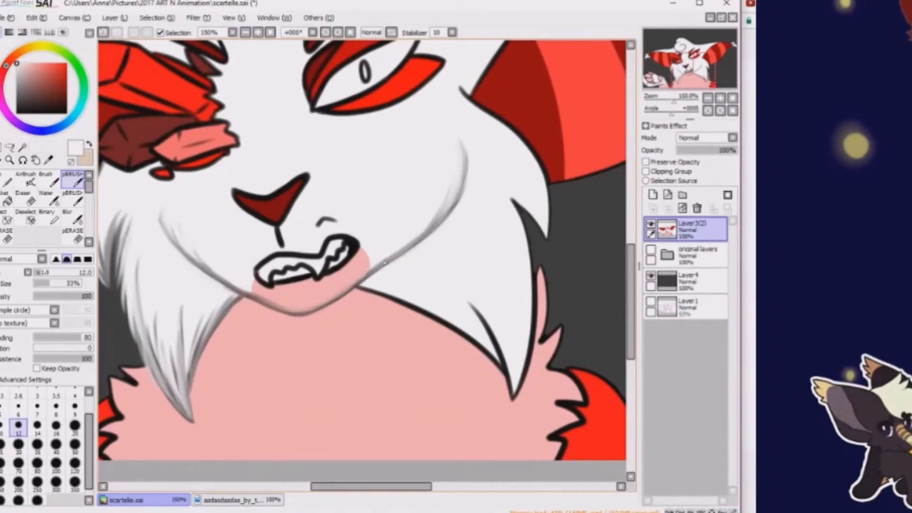
pyautogui.scroll(1, 401, 253)
pyautogui.moveTo(450, 169); pyautogui.dragTo(455, 285)
pyautogui.press('h')
pyautogui.press('h')
# Paint grey fur strokes over the outlines of the cheek tufts below the open eye
pyautogui.moveTo(425, 379)
pyautogui.mouseDown()
pyautogui.moveTo(393, 270)
pyautogui.moveTo(434, 179)
pyautogui.mouseUp()
pyautogui.moveTo(455, 288); pyautogui.dragTo(541, 346)
pyautogui.moveTo(357, 283)
pyautogui.mouseDown()
pyautogui.moveTo(456, 347)
pyautogui.moveTo(476, 370)
pyautogui.mouseUp()
pyautogui.press('-')
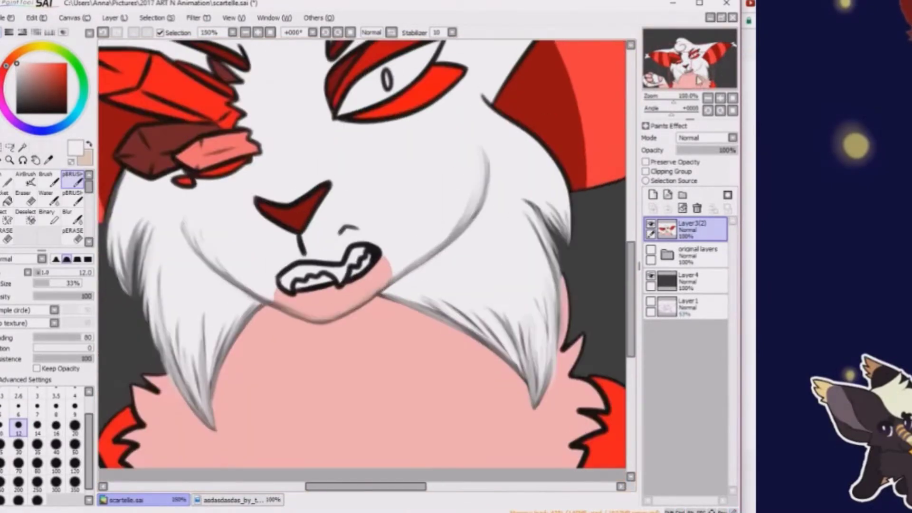
pyautogui.scroll(1, 553, 254)
pyautogui.moveTo(552, 254); pyautogui.dragTo(590, 266)
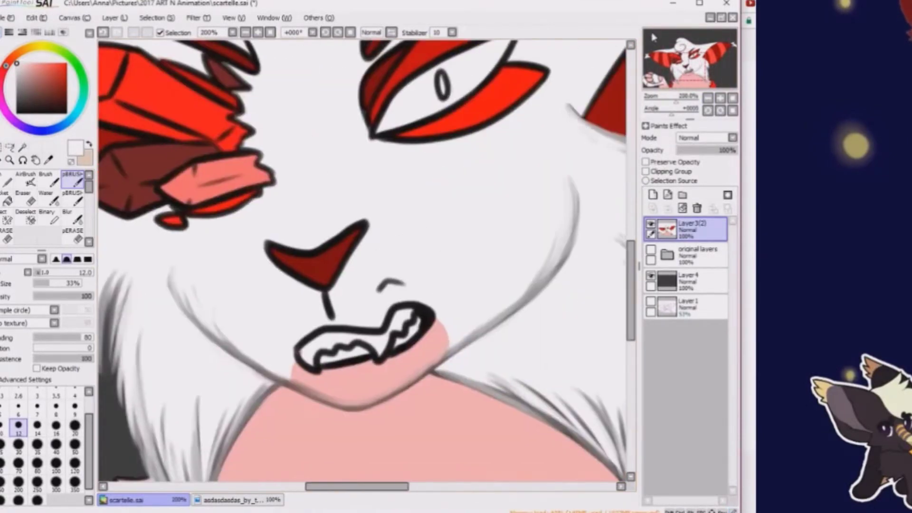
# Paint over the black outline of the pink chest fur on the open-eye side with soft darker pink fur strokes
pyautogui.moveTo(654, 38); pyautogui.dragTo(651, 45)
pyautogui.scroll(-2, 408, 222)
pyautogui.scroll(2, 408, 222)
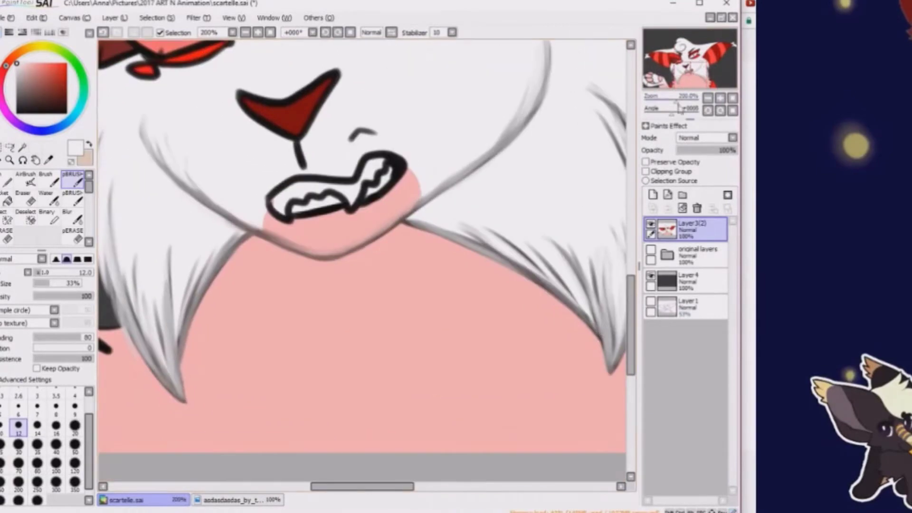
pyautogui.scroll(-2, 318, 178)
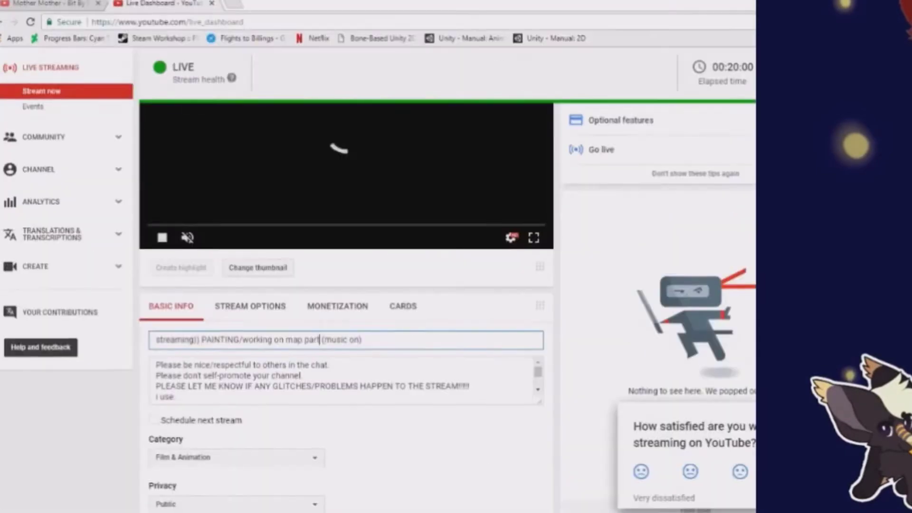
pyautogui.scroll(3, 412, 252)
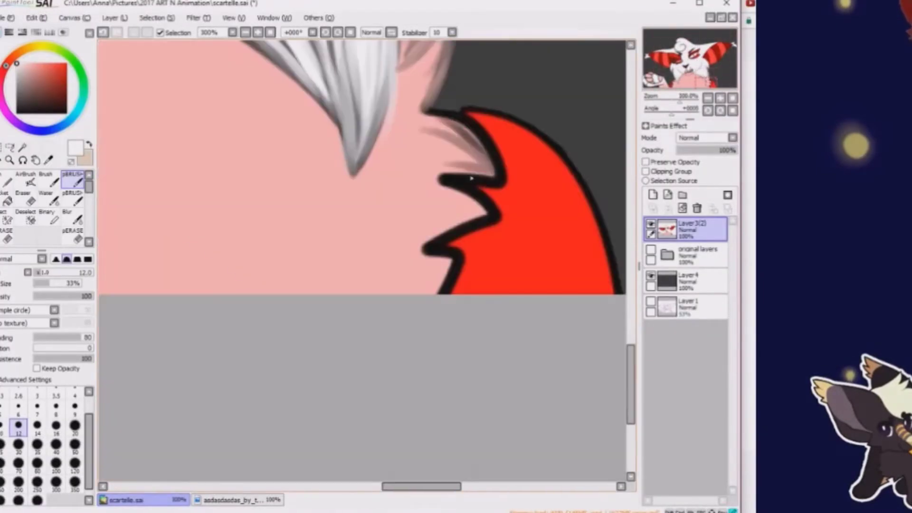
pyautogui.moveTo(473, 184)
pyautogui.mouseDown()
pyautogui.moveTo(489, 172)
pyautogui.moveTo(504, 234)
pyautogui.moveTo(430, 259)
pyautogui.moveTo(414, 332)
pyautogui.moveTo(470, 310)
pyautogui.moveTo(542, 396)
pyautogui.mouseUp()
pyautogui.scroll(-2, 471, 310)
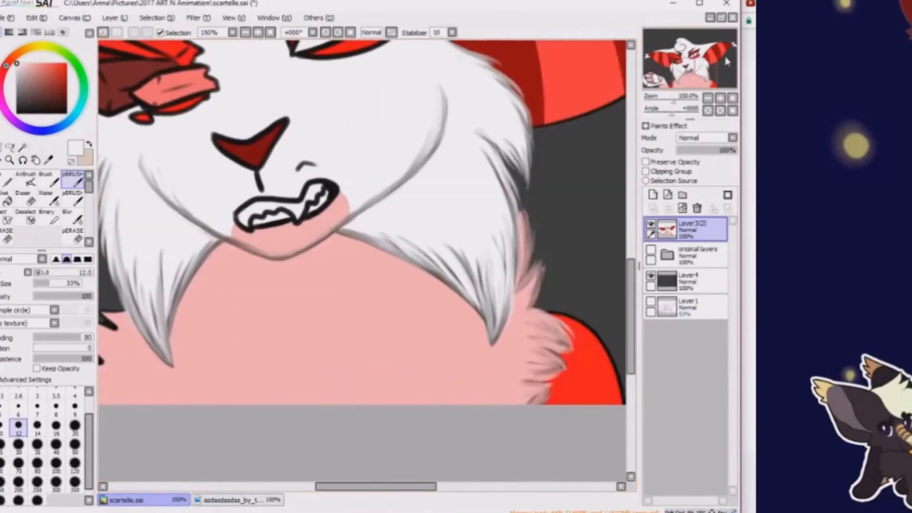
# Paint the pink chest fur beside the raised arm with soft darker strokes, covering its black outline
pyautogui.scroll(3, 522, 342)
pyautogui.moveTo(285, 380); pyautogui.dragTo(534, 237)
pyautogui.moveTo(428, 157); pyautogui.dragTo(366, 109)
pyautogui.moveTo(399, 247); pyautogui.dragTo(337, 142)
pyautogui.moveTo(304, 290)
pyautogui.mouseDown()
pyautogui.moveTo(386, 287)
pyautogui.moveTo(304, 286)
pyautogui.mouseUp()
pyautogui.moveTo(323, 343); pyautogui.dragTo(380, 309)
pyautogui.scroll(-1, 361, 332)
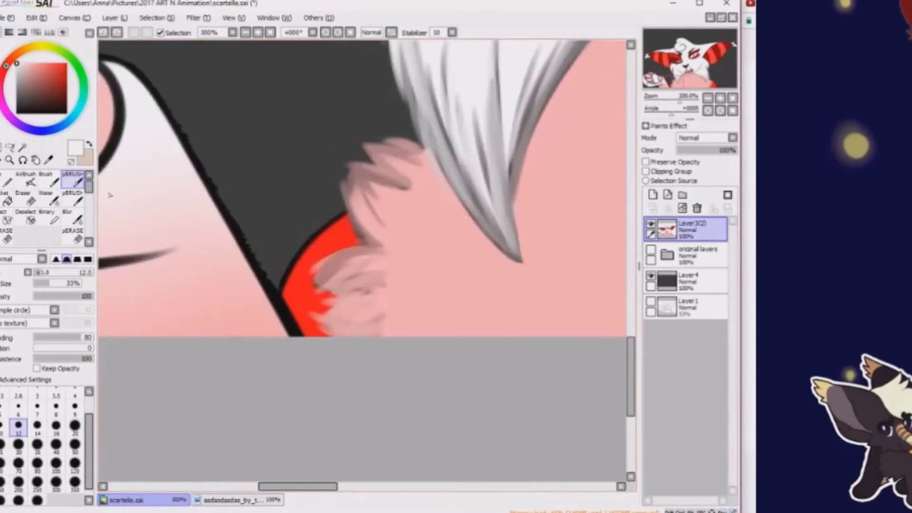
pyautogui.moveTo(381, 266); pyautogui.dragTo(323, 309)
pyautogui.moveTo(380, 304); pyautogui.dragTo(343, 274)
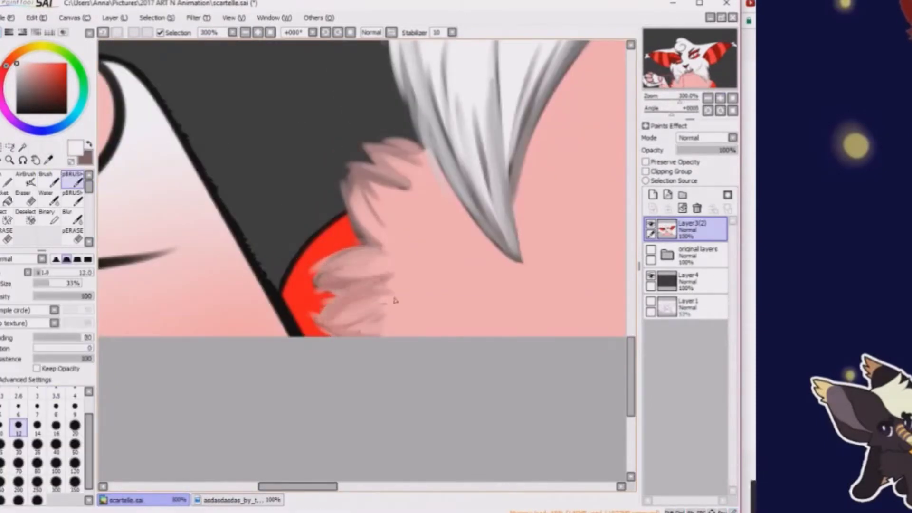
# Soften the outline of the forehead curl with light grey brush strokes
pyautogui.scroll(-2, 395, 300)
pyautogui.scroll(2, 476, 214)
pyautogui.moveTo(586, 181)
pyautogui.mouseDown()
pyautogui.moveTo(327, 256)
pyautogui.moveTo(469, 91)
pyautogui.moveTo(562, 220)
pyautogui.moveTo(579, 157)
pyautogui.mouseUp()
pyautogui.scroll(-2, 475, 188)
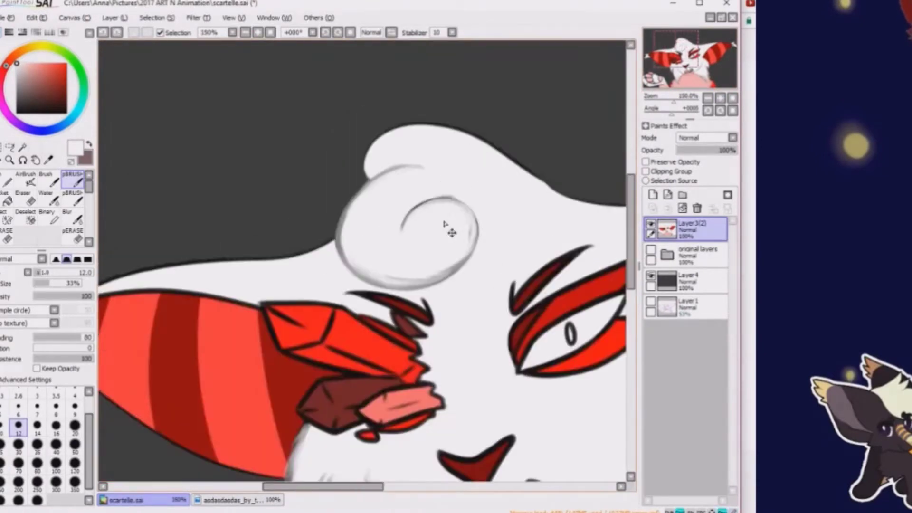
pyautogui.scroll(-3, 412, 241)
pyautogui.scroll(3, 412, 241)
# Paint an inner spiral in the forehead curl and repaint the top outline of the hair in soft grey
pyautogui.moveTo(368, 216); pyautogui.dragTo(397, 195)
pyautogui.scroll(-1, 704, 85)
pyautogui.scroll(3, 251, 204)
pyautogui.scroll(-1, 250, 203)
pyautogui.scroll(1, 189, 180)
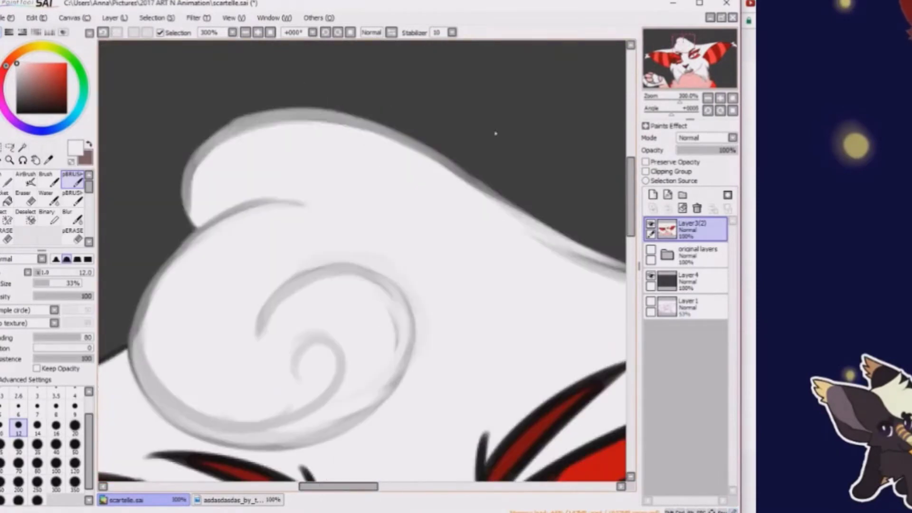
pyautogui.scroll(-1, 189, 179)
pyautogui.scroll(1, 333, 238)
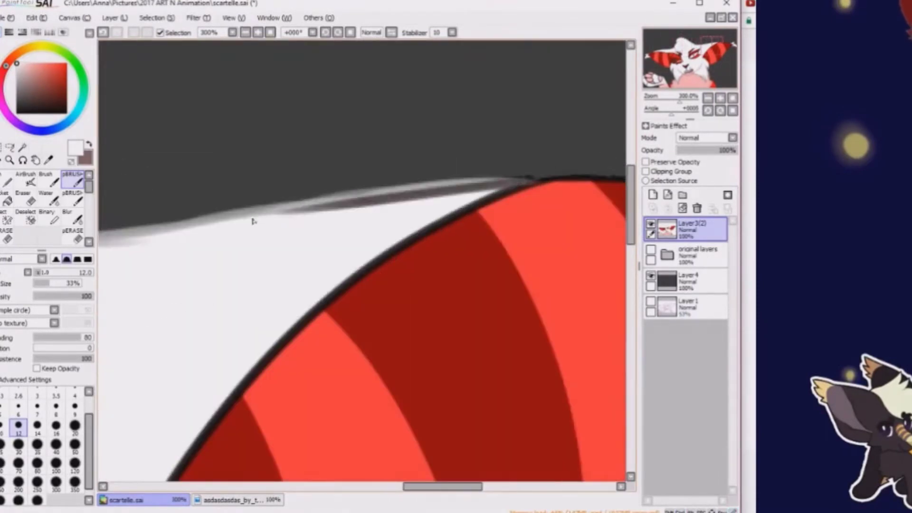
# Blend the upper outline of the open-eye-side ear into grey and dark red, and shade the tops of its bright stripes
pyautogui.keyDown('alt'); pyautogui.click(428, 199); pyautogui.keyUp('alt')
pyautogui.moveTo(313, 179)
pyautogui.mouseDown()
pyautogui.moveTo(444, 176)
pyautogui.moveTo(407, 183)
pyautogui.moveTo(595, 137)
pyautogui.moveTo(523, 214)
pyautogui.moveTo(570, 295)
pyautogui.moveTo(475, 190)
pyautogui.moveTo(428, 204)
pyautogui.mouseUp()
pyautogui.keyDown('alt'); pyautogui.click(247, 266); pyautogui.keyUp('alt')
pyautogui.moveTo(234, 254); pyautogui.dragTo(282, 195)
pyautogui.moveTo(282, 196); pyautogui.dragTo(252, 252)
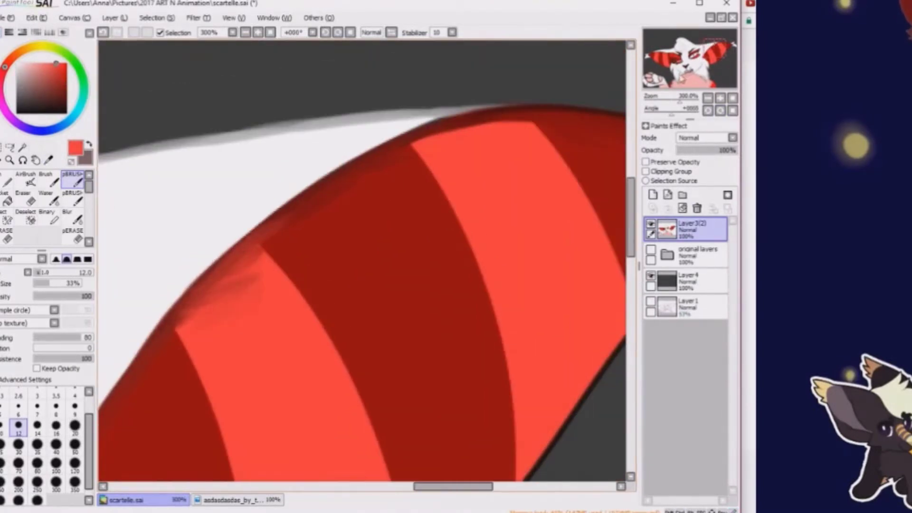
pyautogui.moveTo(399, 224); pyautogui.dragTo(271, 224)
pyautogui.moveTo(380, 138); pyautogui.dragTo(315, 170)
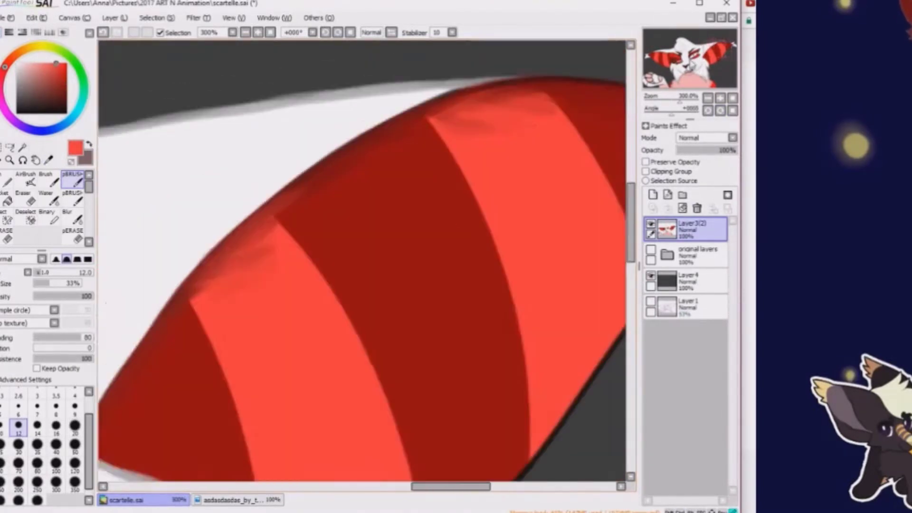
# Repaint that ear's remaining red-area outline in dark red and add fur strokes to the bright stripe nearest the head
pyautogui.hotkey('ctrl', '-')
pyautogui.hotkey('ctrl', '+')
pyautogui.hotkey('ctrl', '-')
pyautogui.hotkey('ctrl', '+')
pyautogui.hotkey('ctrl', '+')
pyautogui.hotkey('ctrl', '+')
pyautogui.moveTo(367, 271); pyautogui.dragTo(518, 80)
pyautogui.press('x')
pyautogui.press('x')
pyautogui.moveTo(238, 427)
pyautogui.mouseDown()
pyautogui.moveTo(399, 290)
pyautogui.moveTo(345, 315)
pyautogui.mouseUp()
pyautogui.moveTo(401, 284)
pyautogui.mouseDown()
pyautogui.moveTo(265, 295)
pyautogui.moveTo(376, 470)
pyautogui.mouseUp()
pyautogui.moveTo(409, 138); pyautogui.dragTo(428, 224)
pyautogui.moveTo(447, 190)
pyautogui.mouseDown()
pyautogui.moveTo(384, 273)
pyautogui.moveTo(333, 247)
pyautogui.moveTo(347, 247)
pyautogui.mouseUp()
pyautogui.moveTo(361, 356); pyautogui.dragTo(370, 214)
pyautogui.moveTo(532, 214)
pyautogui.mouseDown()
pyautogui.moveTo(405, 285)
pyautogui.moveTo(340, 176)
pyautogui.mouseUp()
pyautogui.scroll(-4, 347, 118)
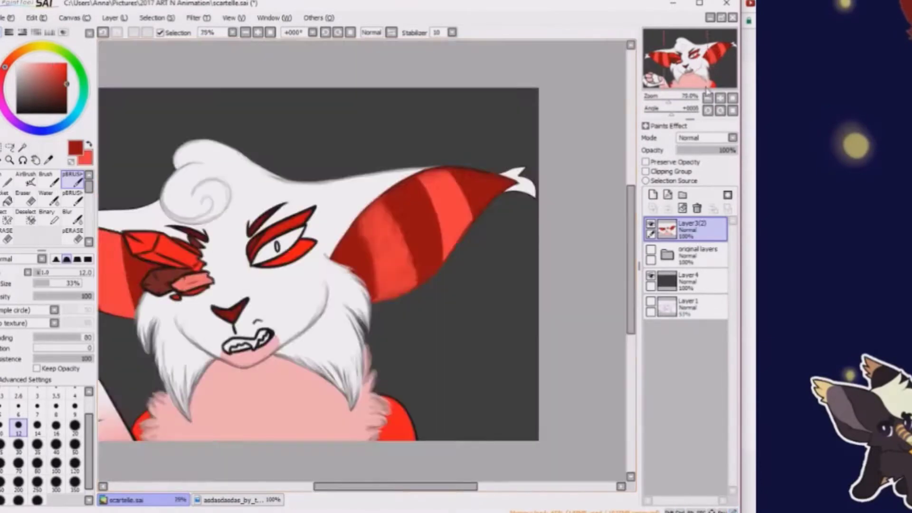
# Paint fur strokes through the outer bright stripe of the open-eye-side ear, blending its edges into the dark red
pyautogui.scroll(3, 406, 312)
pyautogui.moveTo(451, 310); pyautogui.dragTo(335, 386)
pyautogui.moveTo(419, 332)
pyautogui.mouseDown()
pyautogui.moveTo(457, 209)
pyautogui.moveTo(431, 170)
pyautogui.mouseUp()
pyautogui.moveTo(430, 306)
pyautogui.mouseDown()
pyautogui.moveTo(418, 245)
pyautogui.moveTo(376, 159)
pyautogui.mouseUp()
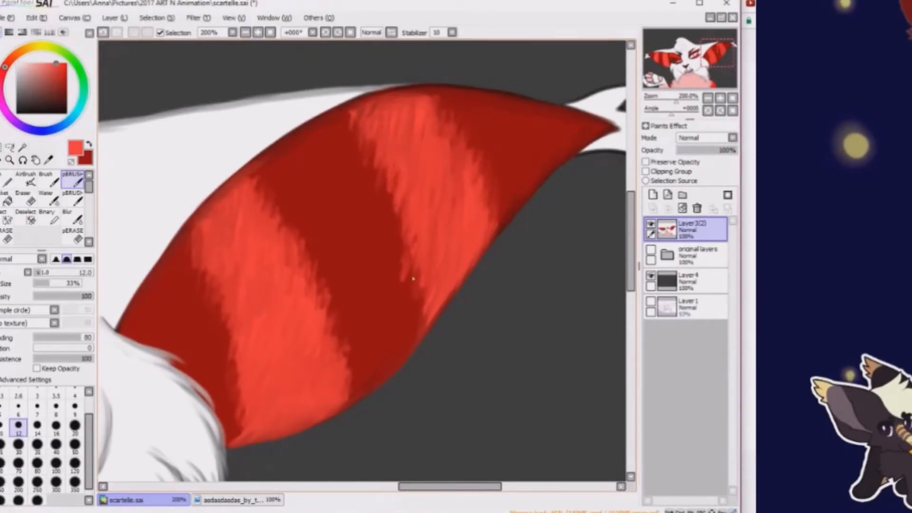
pyautogui.scroll(-1, 403, 194)
pyautogui.moveTo(286, 190)
pyautogui.mouseDown()
pyautogui.moveTo(475, 333)
pyautogui.moveTo(285, 190)
pyautogui.mouseUp()
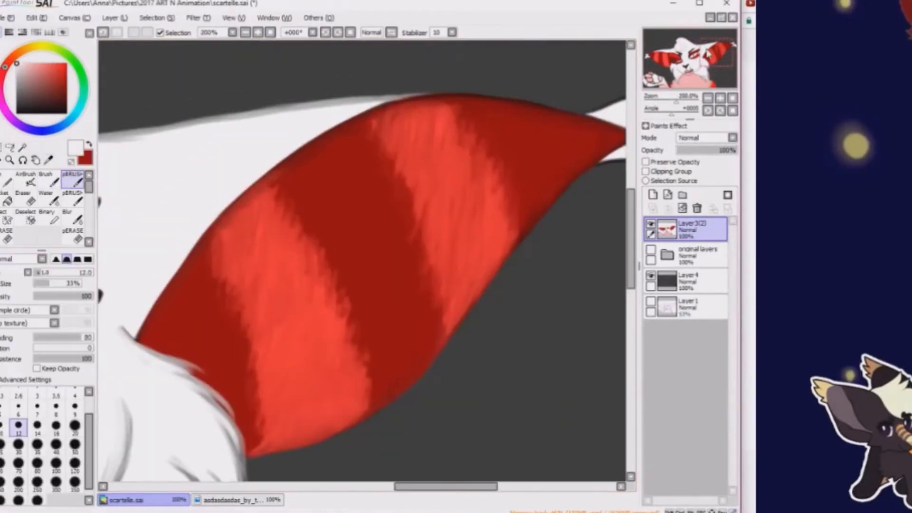
# Repaint the white tuft at the tip of the open-eye-side ear with soft white and grey fur strokes
pyautogui.scroll(2, 244, 110)
pyautogui.keyDown('alt'); pyautogui.click(243, 110); pyautogui.keyUp('alt')
pyautogui.moveTo(290, 93)
pyautogui.mouseDown()
pyautogui.moveTo(349, 84)
pyautogui.moveTo(386, 241)
pyautogui.moveTo(309, 221)
pyautogui.mouseUp()
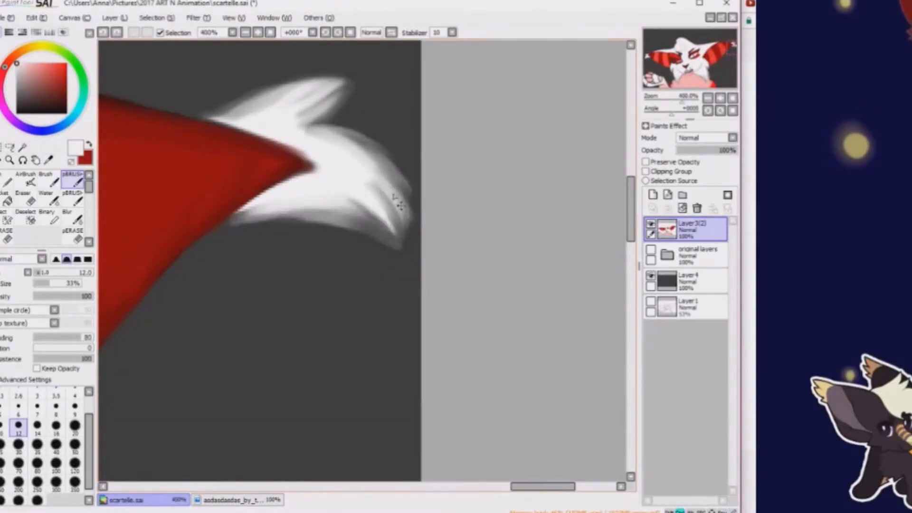
pyautogui.hotkey('ctrl', 'z')
pyautogui.moveTo(560, 57)
pyautogui.mouseDown()
pyautogui.moveTo(186, 239)
pyautogui.moveTo(305, 179)
pyautogui.moveTo(332, 127)
pyautogui.moveTo(577, 179)
pyautogui.mouseUp()
# Pick dark red and paint over the black outline around the crystal-side ear's red area
pyautogui.click(710, 98)
pyautogui.click(721, 98)
pyautogui.scroll(2, 332, 214)
pyautogui.keyDown('alt'); pyautogui.click(568, 191); pyautogui.keyUp('alt')
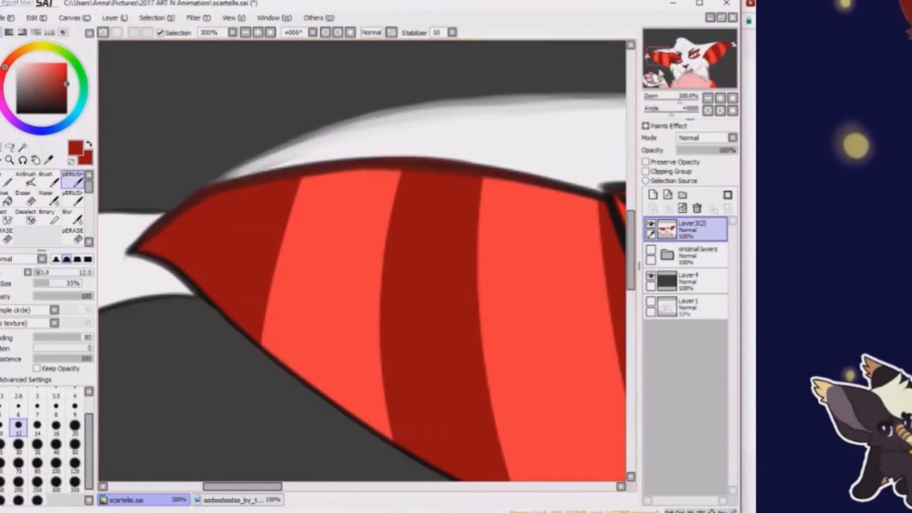
pyautogui.moveTo(142, 239); pyautogui.dragTo(170, 254)
pyautogui.moveTo(220, 296); pyautogui.dragTo(404, 145)
pyautogui.scroll(1, 276, 229)
pyautogui.scroll(-1, 276, 229)
pyautogui.moveTo(465, 129); pyautogui.dragTo(369, 136)
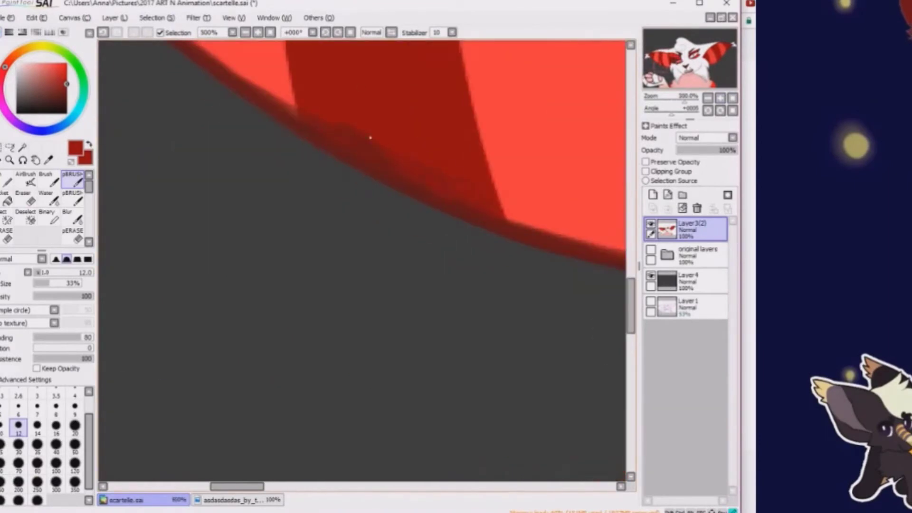
# Paint dark and bright red fur strokes over the outer bright stripe of the crystal-side ear
pyautogui.scroll(-2, 369, 136)
pyautogui.scroll(3, 483, 167)
pyautogui.moveTo(469, 228); pyautogui.dragTo(519, 245)
pyautogui.moveTo(395, 199)
pyautogui.mouseDown()
pyautogui.moveTo(386, 255)
pyautogui.moveTo(301, 98)
pyautogui.mouseUp()
pyautogui.moveTo(333, 237)
pyautogui.mouseDown()
pyautogui.moveTo(433, 190)
pyautogui.moveTo(373, 231)
pyautogui.moveTo(399, 266)
pyautogui.mouseUp()
pyautogui.scroll(-1, 401, 181)
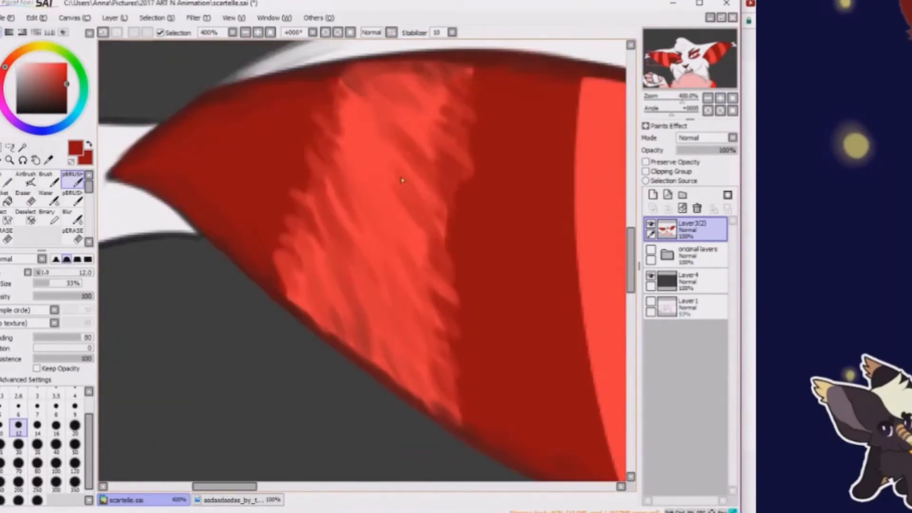
pyautogui.moveTo(401, 181); pyautogui.dragTo(343, 303)
pyautogui.scroll(-2, 387, 217)
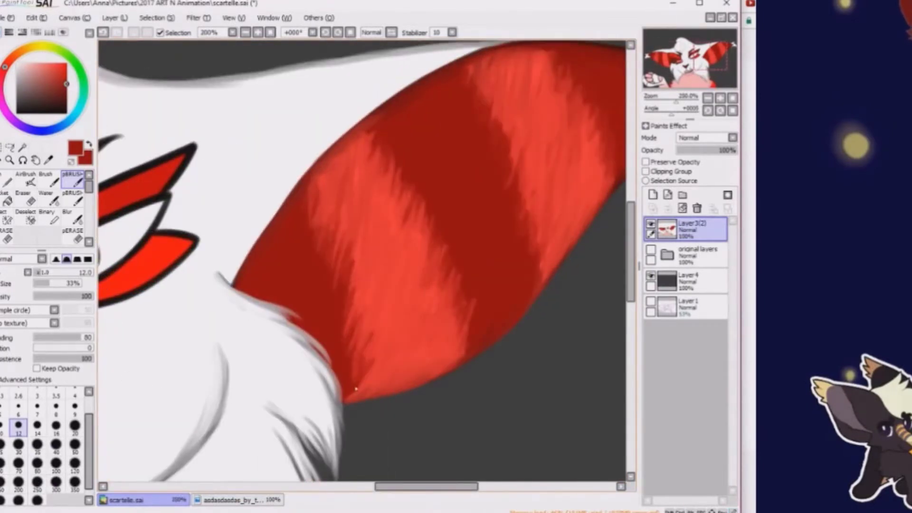
pyautogui.scroll(1, 367, 214)
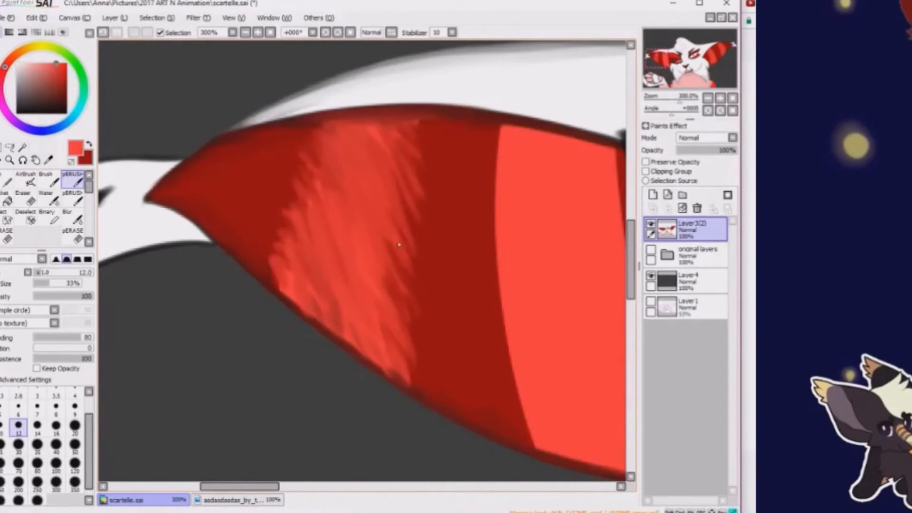
pyautogui.moveTo(399, 245); pyautogui.dragTo(256, 238)
# Paint bright red fur strokes through the inner bright stripe of the crystal-side ear, feathering both edges into the dark red
pyautogui.scroll(-2, 426, 163)
pyautogui.scroll(2, 427, 163)
pyautogui.moveTo(426, 163); pyautogui.dragTo(481, 217)
pyautogui.moveTo(463, 150)
pyautogui.mouseDown()
pyautogui.moveTo(409, 57)
pyautogui.moveTo(470, 157)
pyautogui.mouseUp()
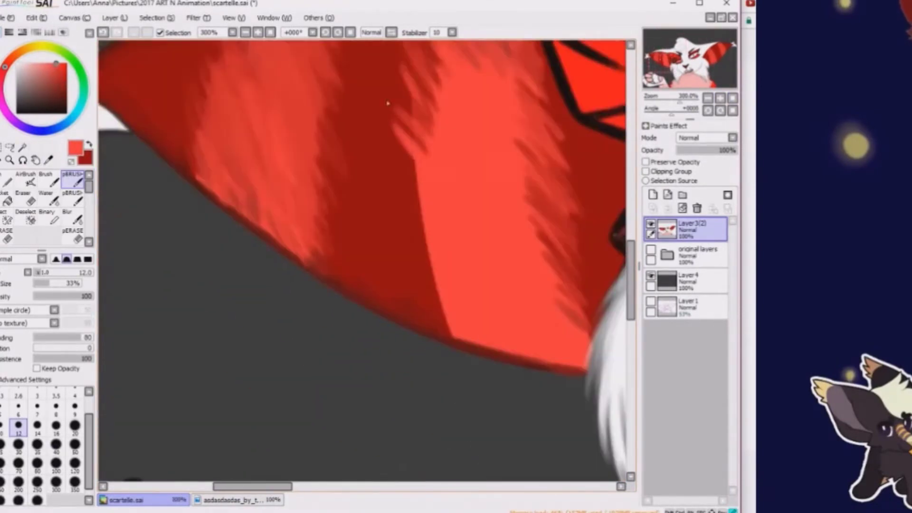
pyautogui.moveTo(503, 81); pyautogui.dragTo(418, 228)
pyautogui.moveTo(532, 76)
pyautogui.mouseDown()
pyautogui.moveTo(439, 56)
pyautogui.moveTo(444, 200)
pyautogui.moveTo(356, 145)
pyautogui.mouseUp()
pyautogui.moveTo(371, 200); pyautogui.dragTo(471, 309)
pyautogui.moveTo(494, 199); pyautogui.dragTo(433, 302)
pyautogui.moveTo(373, 203)
pyautogui.mouseDown()
pyautogui.moveTo(407, 266)
pyautogui.moveTo(355, 388)
pyautogui.moveTo(403, 312)
pyautogui.mouseUp()
pyautogui.click(45, 182)
pyautogui.click(74, 180)
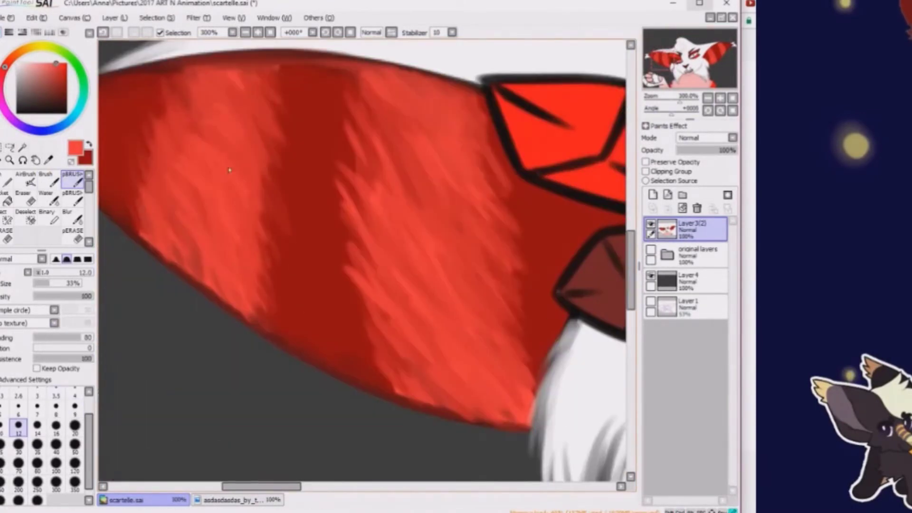
# Refine the fur texture of both bright stripes on the crystal-side ear, blending their edges with bright and dark red
pyautogui.scroll(-4, 610, 436)
pyautogui.scroll(4, 383, 170)
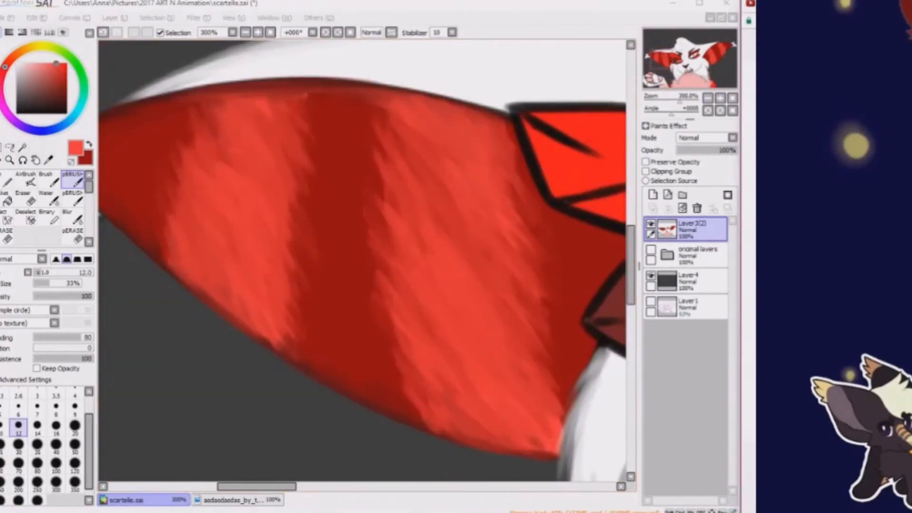
pyautogui.scroll(-3, 296, 120)
pyautogui.scroll(4, 296, 121)
pyautogui.press('x')
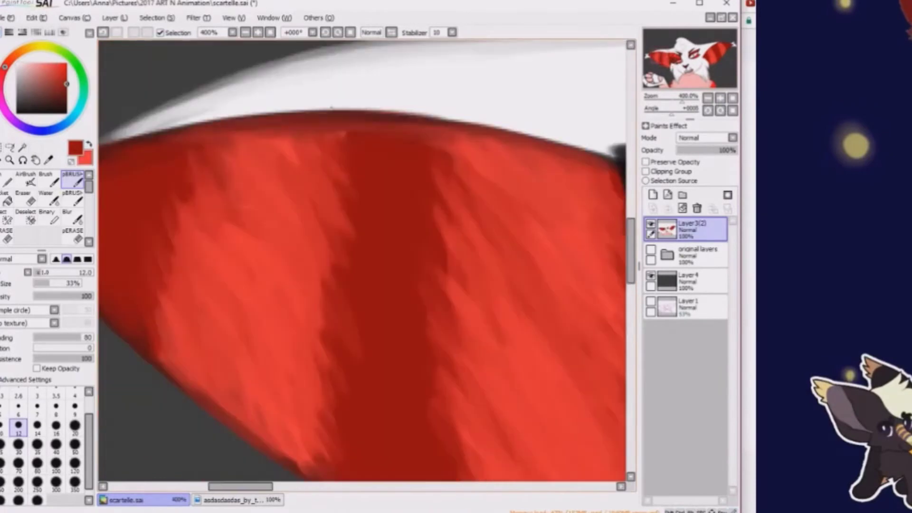
pyautogui.scroll(-4, 424, 139)
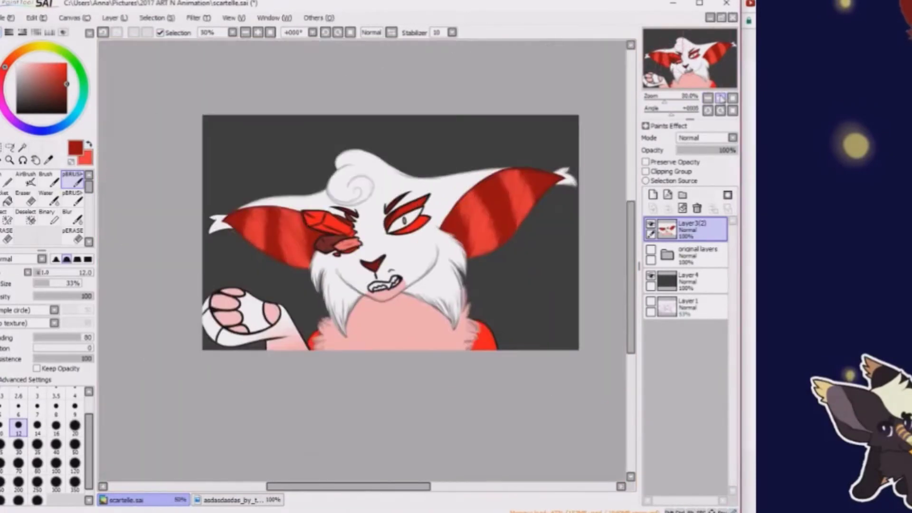
# Soften the grey outline beneath the chin with light strokes and dusky pink
pyautogui.scroll(2, 348, 291)
pyautogui.keyDown('alt'); pyautogui.click(348, 291); pyautogui.keyUp('alt')
pyautogui.moveTo(372, 180); pyautogui.dragTo(240, 218)
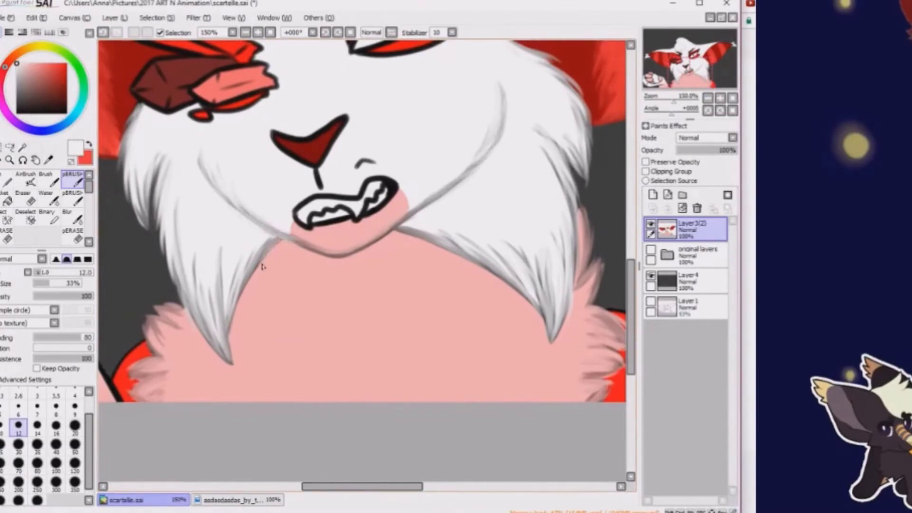
pyautogui.keyDown('alt'); pyautogui.click(298, 240); pyautogui.keyUp('alt')
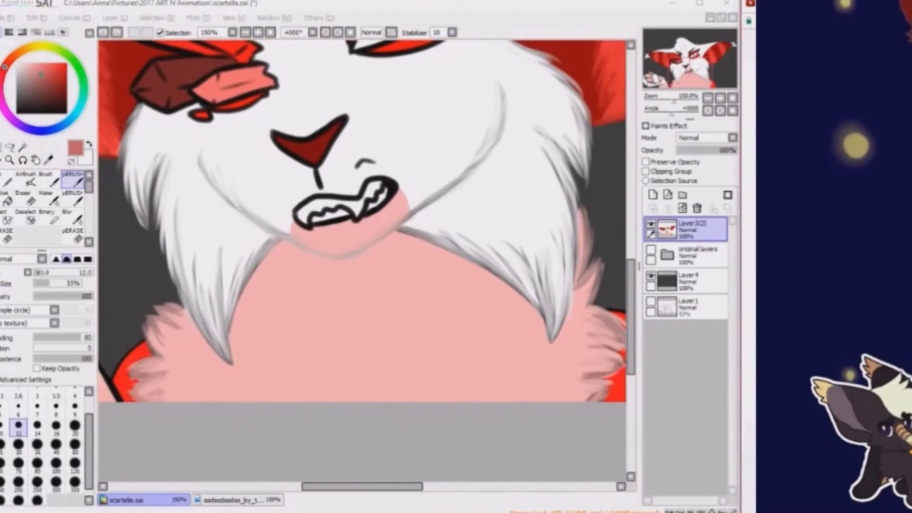
# Pick white from the face and soften the grey outlines where the cheek fur meets the pink chest
pyautogui.scroll(2, 335, 247)
pyautogui.keyDown('alt'); pyautogui.click(489, 146); pyautogui.keyUp('alt')
pyautogui.click(708, 98)
pyautogui.scroll(2, 396, 193)
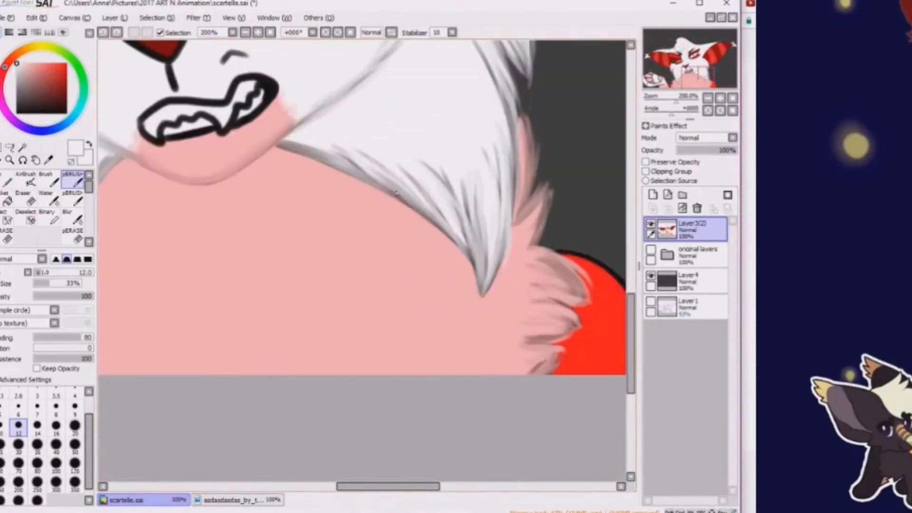
pyautogui.moveTo(294, 148); pyautogui.dragTo(297, 266)
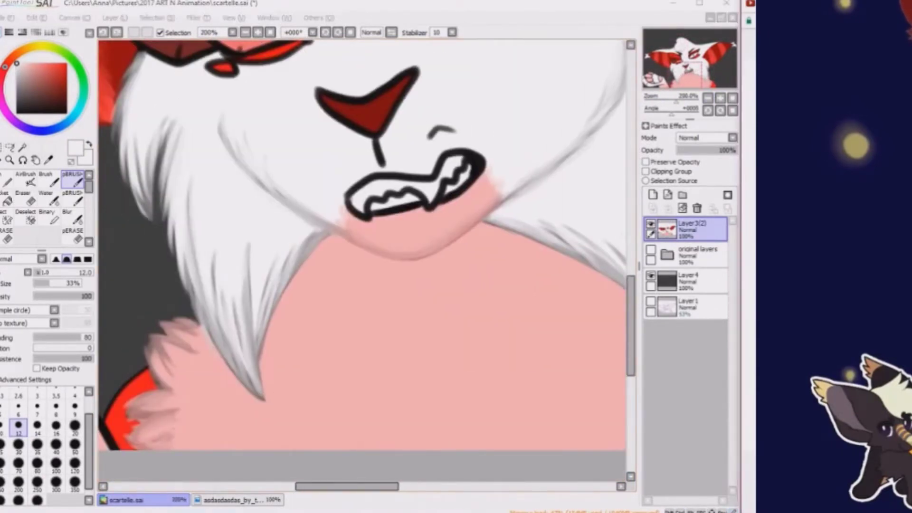
# Pick bright red and paint over the black outlines of both red shoulders with short fur strokes
pyautogui.scroll(-3, 715, 69)
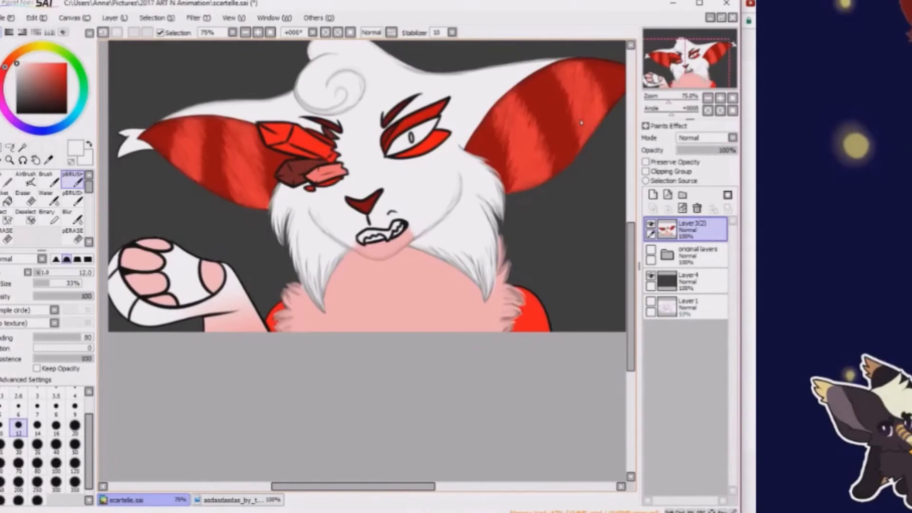
pyautogui.scroll(3, 365, 179)
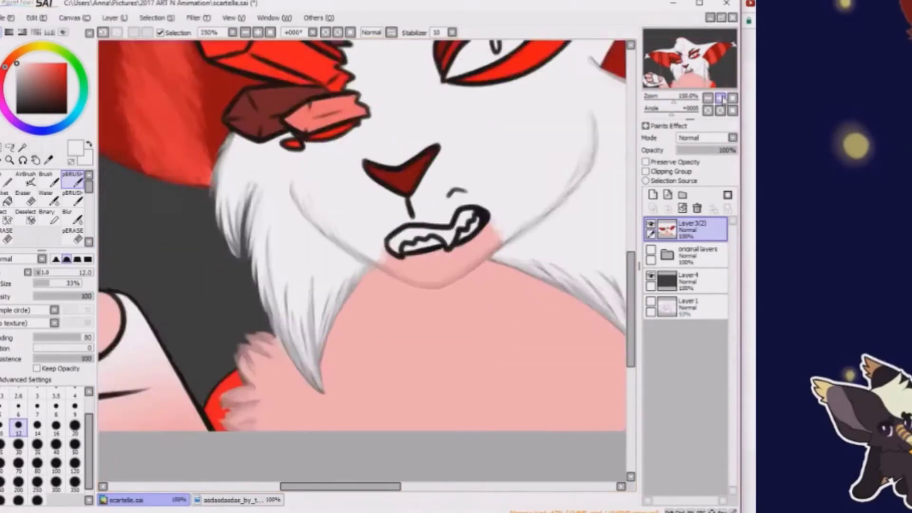
pyautogui.keyDown('alt'); pyautogui.click(365, 179); pyautogui.keyUp('alt')
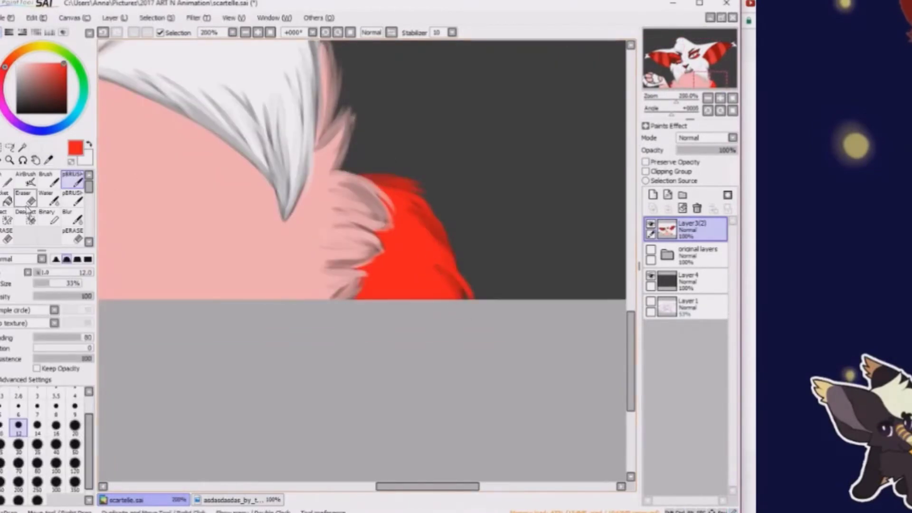
pyautogui.scroll(1, 412, 185)
pyautogui.scroll(-2, 412, 186)
pyautogui.scroll(2, 412, 186)
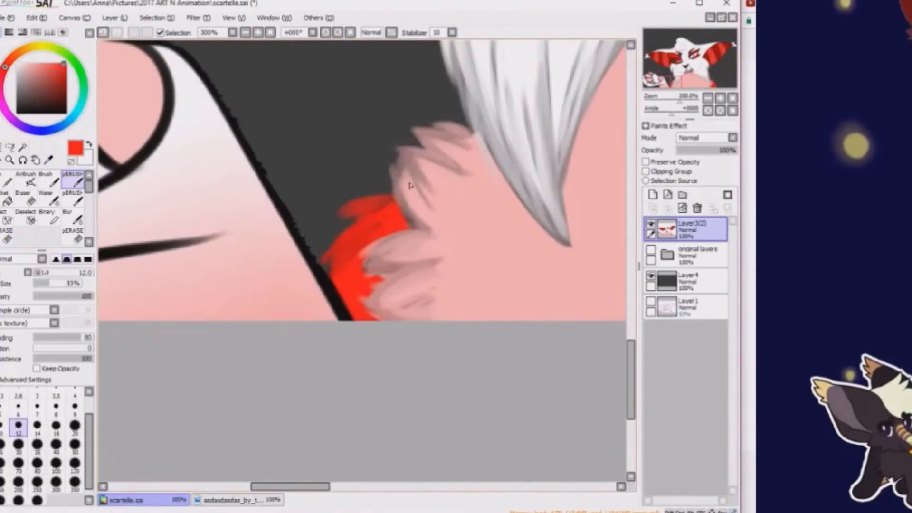
# Paint over the black outline along the raised arm's upper edge with soft white and grey strokes
pyautogui.moveTo(411, 186); pyautogui.dragTo(521, 231)
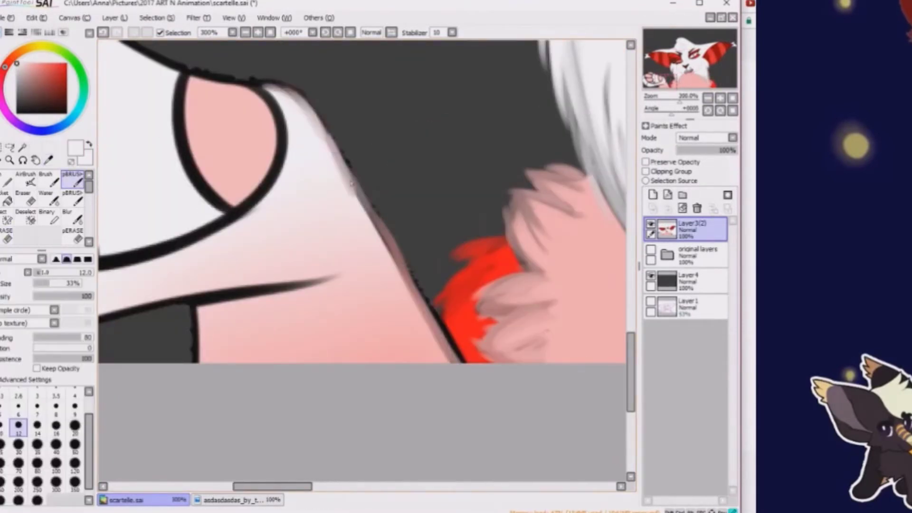
pyautogui.moveTo(295, 109); pyautogui.dragTo(399, 262)
pyautogui.moveTo(287, 88); pyautogui.dragTo(342, 159)
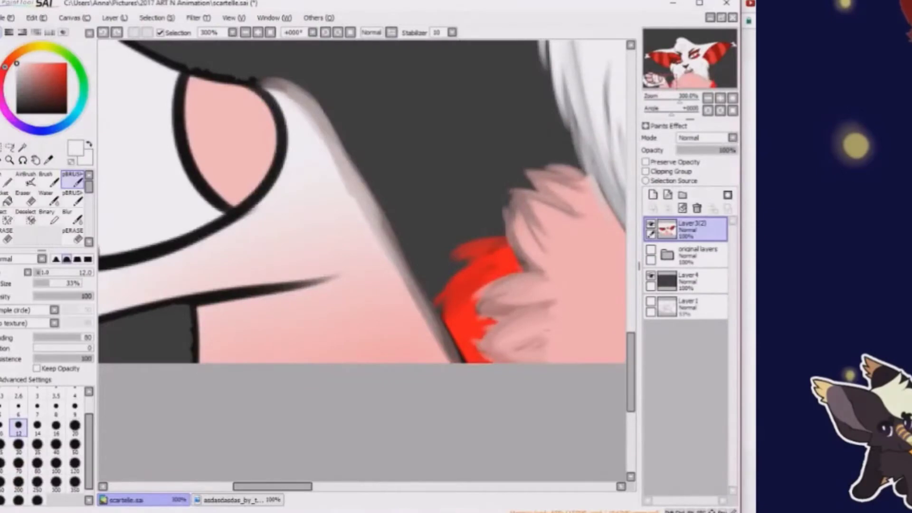
pyautogui.moveTo(459, 361); pyautogui.dragTo(250, 265)
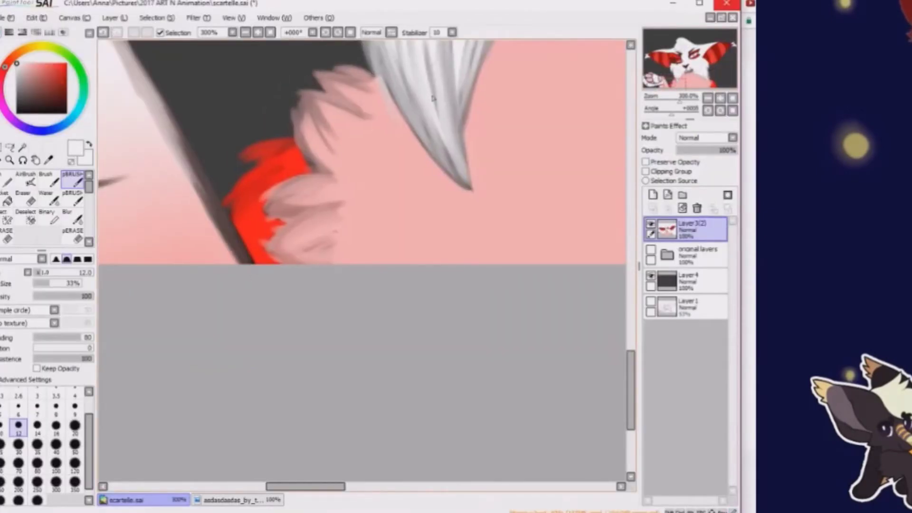
pyautogui.scroll(-3, 192, 160)
pyautogui.scroll(3, 192, 161)
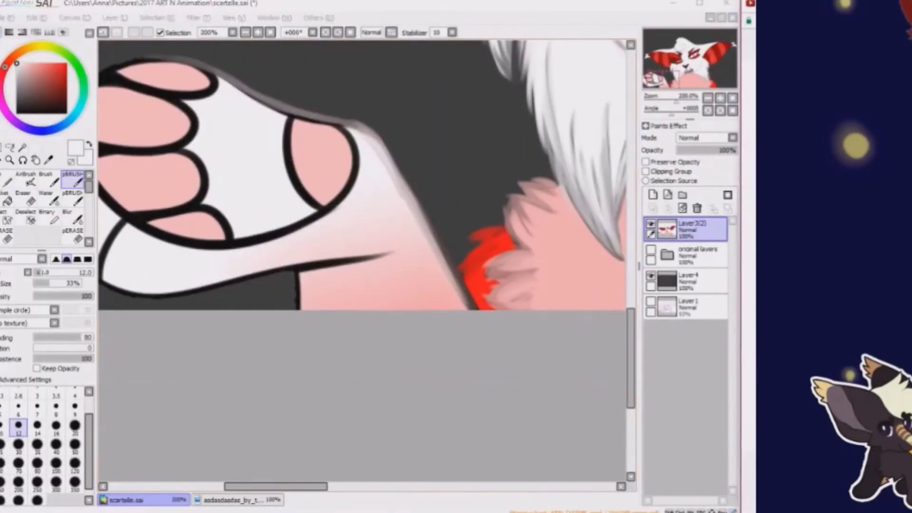
# Shade over the outlines of the wrist crease, forearm and lowest finger in soft grey, smoothing them with the Blur tool
pyautogui.moveTo(314, 280); pyautogui.dragTo(456, 323)
pyautogui.moveTo(504, 171); pyautogui.dragTo(332, 295)
pyautogui.moveTo(408, 293)
pyautogui.mouseDown()
pyautogui.moveTo(245, 333)
pyautogui.moveTo(458, 324)
pyautogui.moveTo(379, 286)
pyautogui.mouseUp()
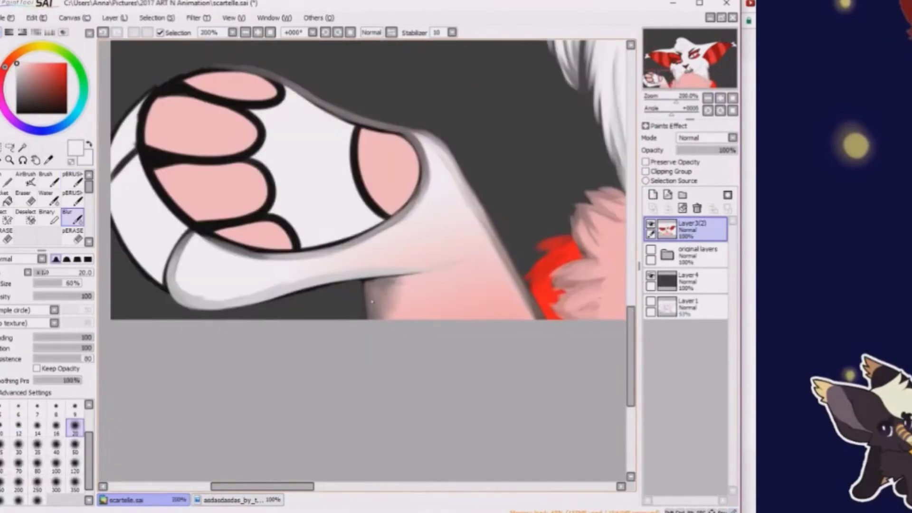
pyautogui.moveTo(304, 224); pyautogui.dragTo(428, 319)
pyautogui.scroll(1, 417, 269)
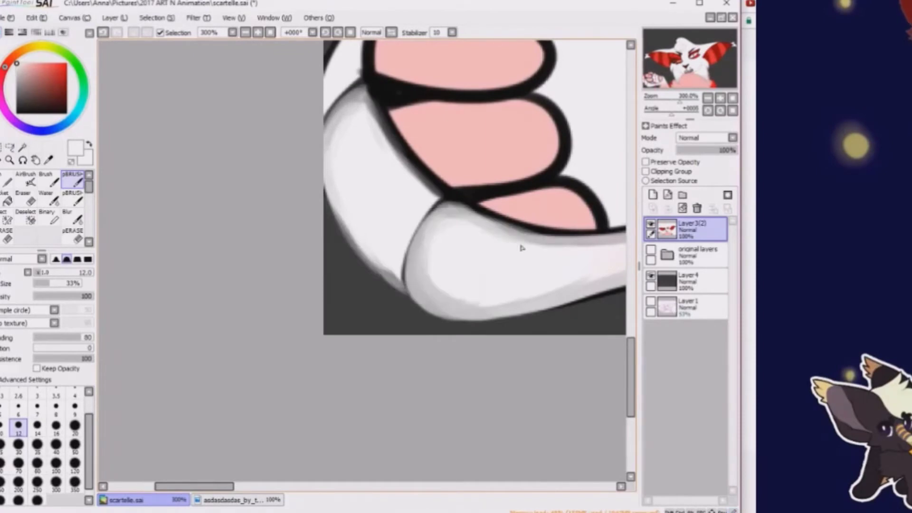
# Paint soft white and grey shading over the outlines of the raised paw's outer fingers
pyautogui.moveTo(428, 234); pyautogui.dragTo(230, 179)
pyautogui.moveTo(315, 252); pyautogui.dragTo(442, 364)
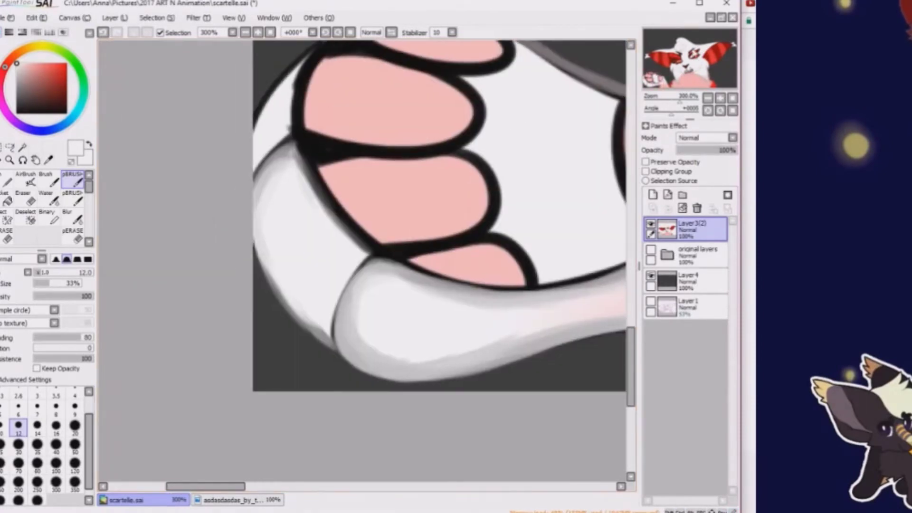
pyautogui.moveTo(289, 161)
pyautogui.mouseDown()
pyautogui.moveTo(373, 230)
pyautogui.moveTo(362, 253)
pyautogui.mouseUp()
pyautogui.moveTo(388, 215); pyautogui.dragTo(218, 174)
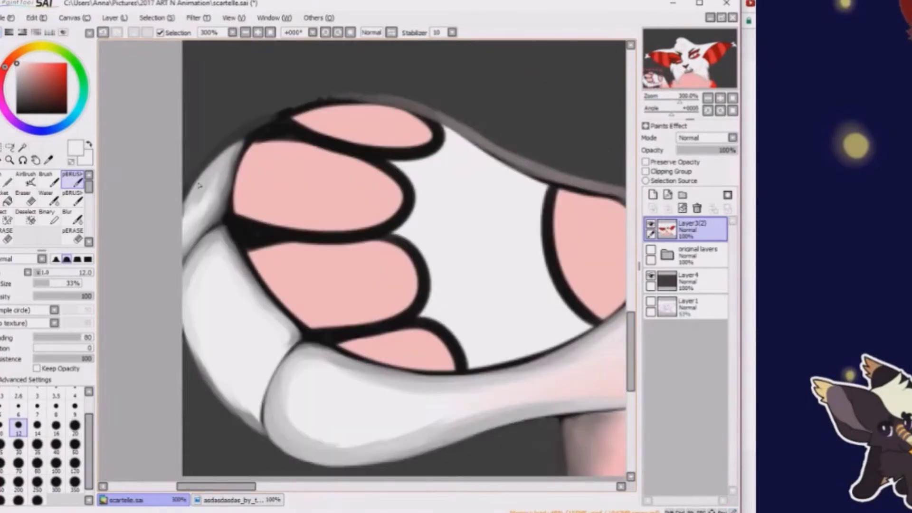
# Thin the black outlines of the four pink toe pads and add soft dusky pink shading along their edges
pyautogui.moveTo(423, 107)
pyautogui.mouseDown()
pyautogui.moveTo(289, 119)
pyautogui.moveTo(323, 162)
pyautogui.mouseUp()
pyautogui.moveTo(319, 129)
pyautogui.mouseDown()
pyautogui.moveTo(355, 124)
pyautogui.moveTo(329, 120)
pyautogui.mouseUp()
pyautogui.moveTo(370, 147); pyautogui.dragTo(304, 140)
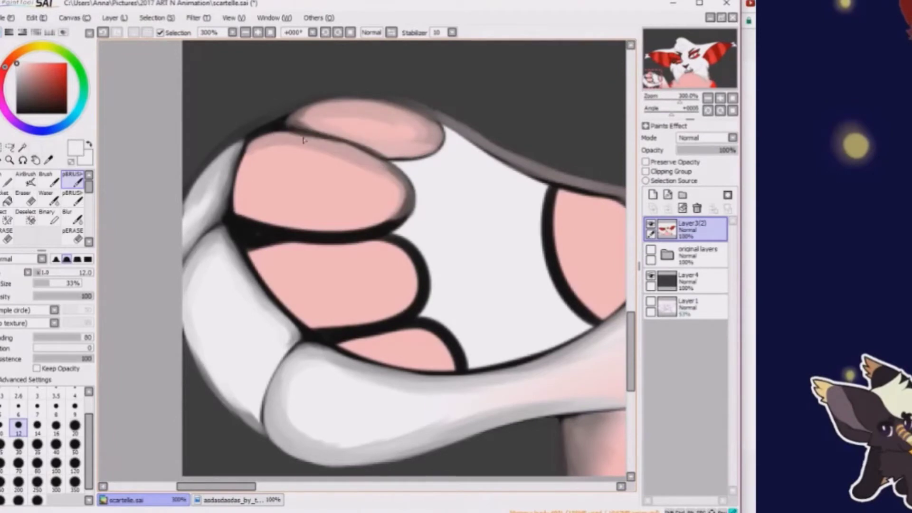
pyautogui.moveTo(249, 264)
pyautogui.mouseDown()
pyautogui.moveTo(413, 238)
pyautogui.moveTo(339, 247)
pyautogui.mouseUp()
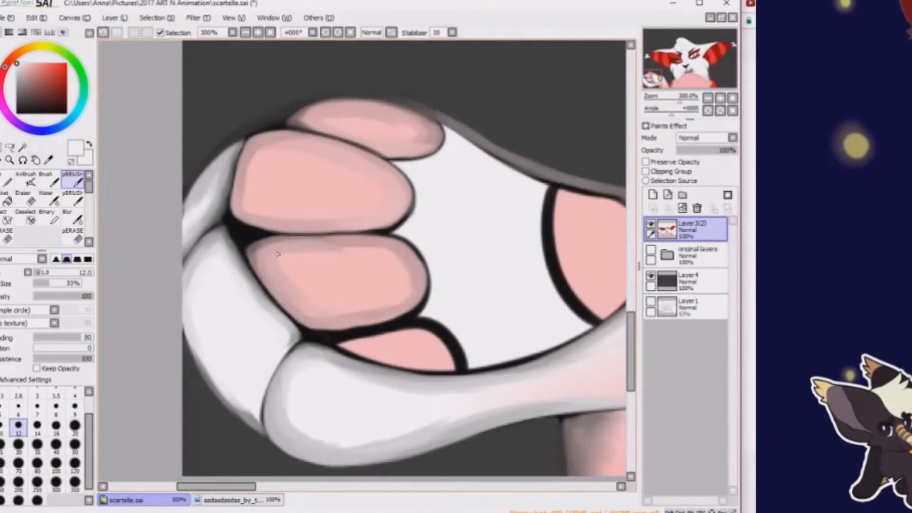
pyautogui.moveTo(400, 281); pyautogui.dragTo(316, 196)
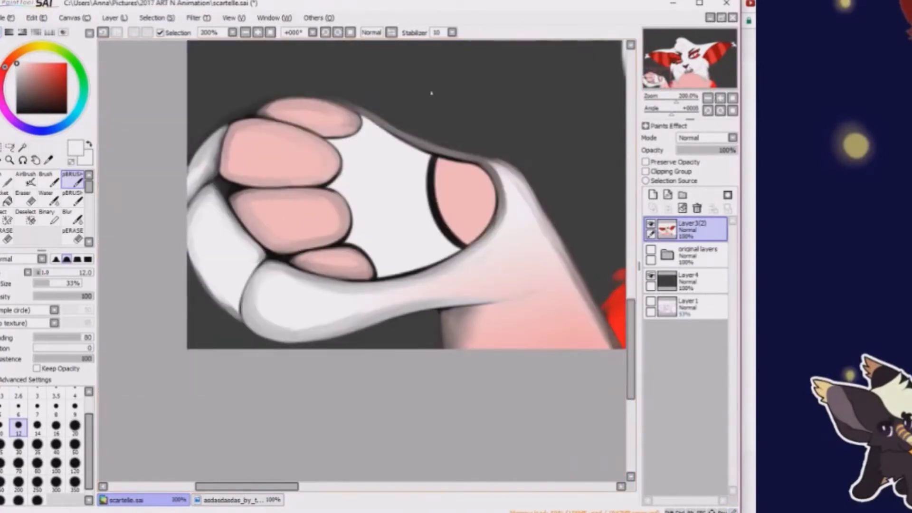
# Thin the black outline of the pink palm pad and shade its inner edges with dusky pink
pyautogui.scroll(3, 303, 91)
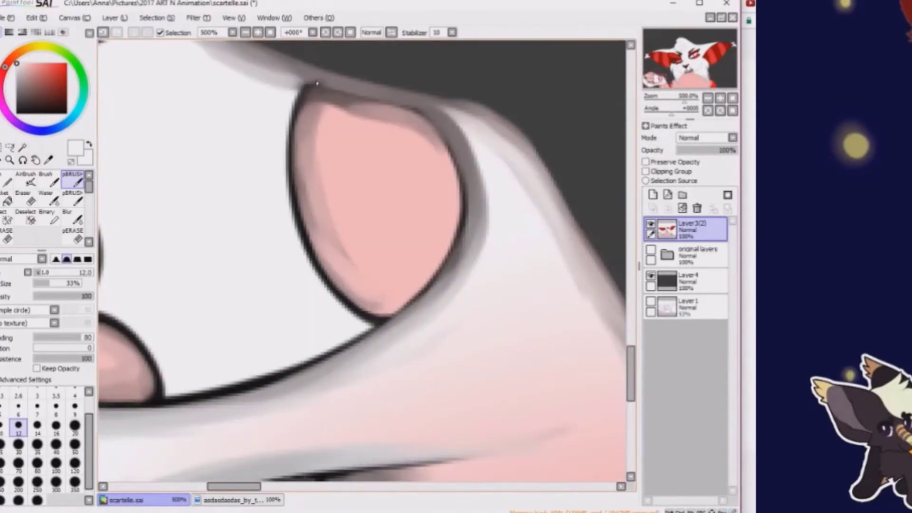
pyautogui.moveTo(303, 92); pyautogui.dragTo(482, 240)
pyautogui.scroll(-1, 378, 130)
# With the dark background layer temporarily hidden, clean up the paw's upper edge using the eraser and a size 9 black brush
pyautogui.press('e')
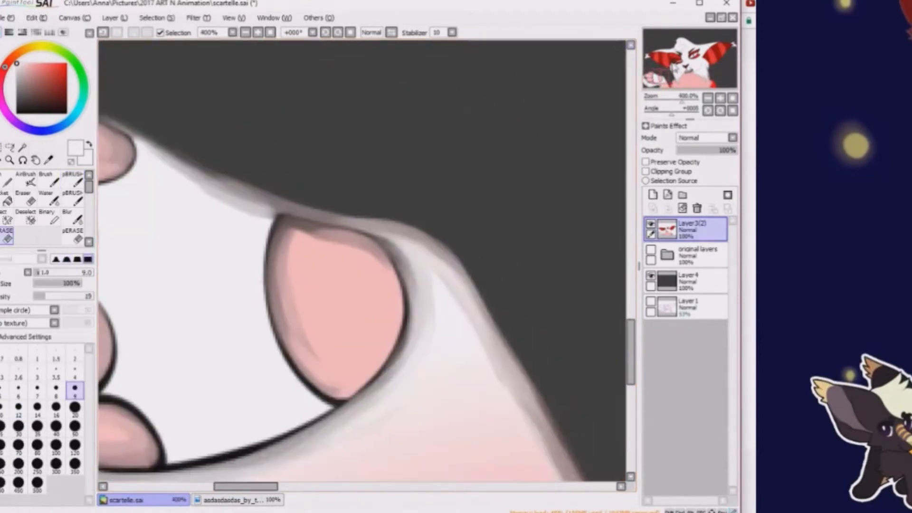
pyautogui.scroll(-4, 310, 177)
pyautogui.scroll(3, 310, 176)
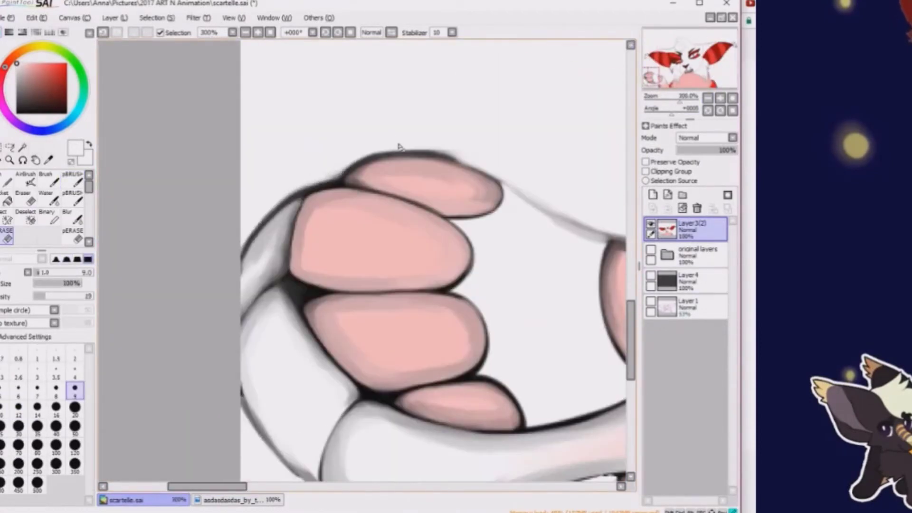
pyautogui.press('b')
pyautogui.moveTo(428, 285); pyautogui.dragTo(313, 270)
pyautogui.moveTo(270, 141)
pyautogui.mouseDown()
pyautogui.moveTo(347, 143)
pyautogui.moveTo(494, 226)
pyautogui.mouseUp()
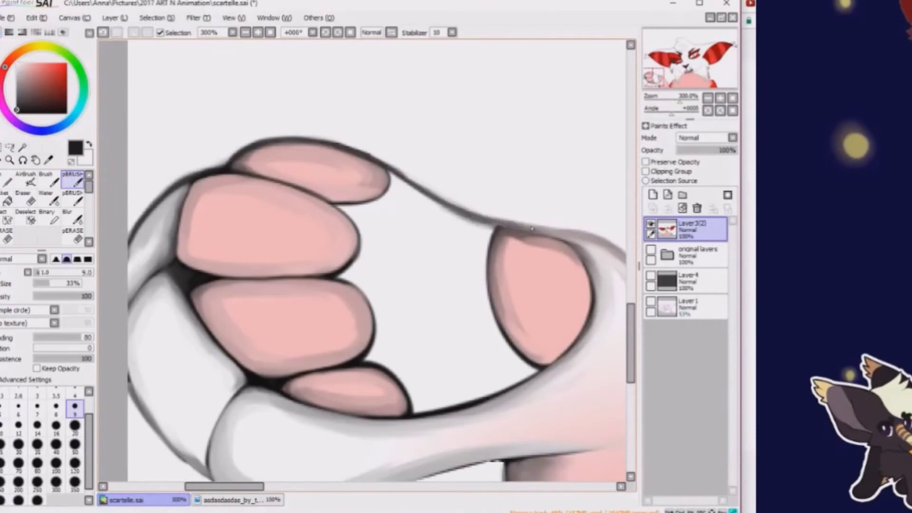
pyautogui.click(38, 427)
pyautogui.scroll(-2, 304, 238)
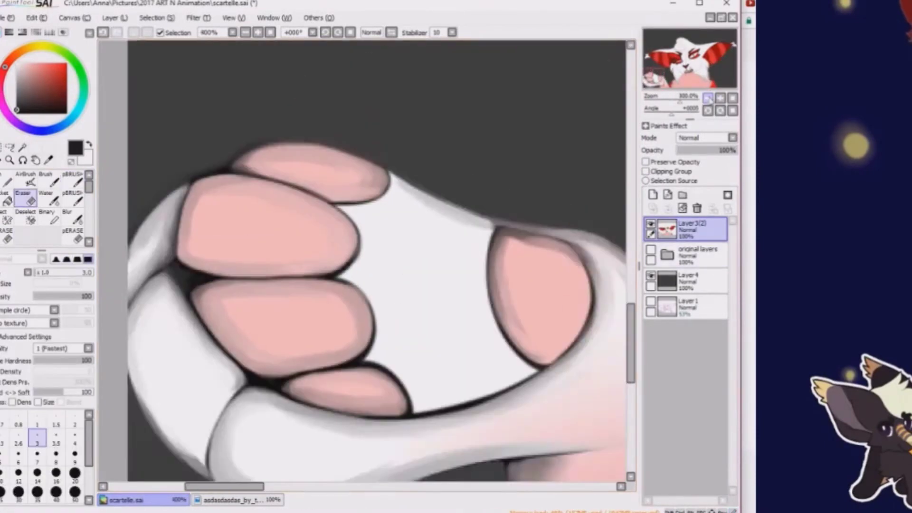
# Pick the nose's dark red and paint over its black outline with a size 14 brush, blending dark shading inward
pyautogui.scroll(-2, 304, 237)
pyautogui.scroll(4, 336, 195)
pyautogui.keyDown('alt'); pyautogui.click(336, 195); pyautogui.keyUp('alt')
pyautogui.moveTo(336, 195)
pyautogui.mouseDown()
pyautogui.moveTo(365, 218)
pyautogui.moveTo(426, 175)
pyautogui.moveTo(449, 185)
pyautogui.mouseUp()
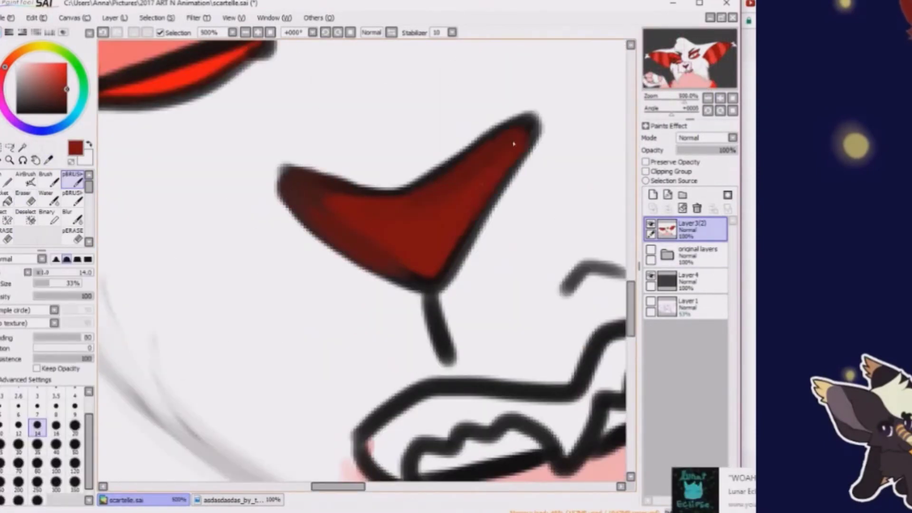
pyautogui.moveTo(339, 207); pyautogui.dragTo(473, 154)
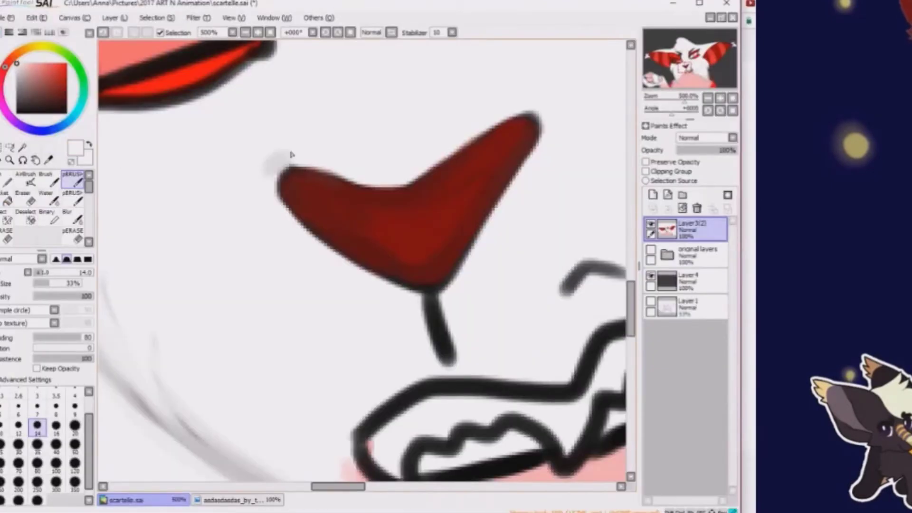
# Taper the black line beneath the nose and thin the upper lip outline, adding soft grey shading around them
pyautogui.moveTo(428, 299)
pyautogui.mouseDown()
pyautogui.moveTo(442, 351)
pyautogui.moveTo(458, 356)
pyautogui.mouseUp()
pyautogui.click(720, 98)
pyautogui.scroll(3, 402, 187)
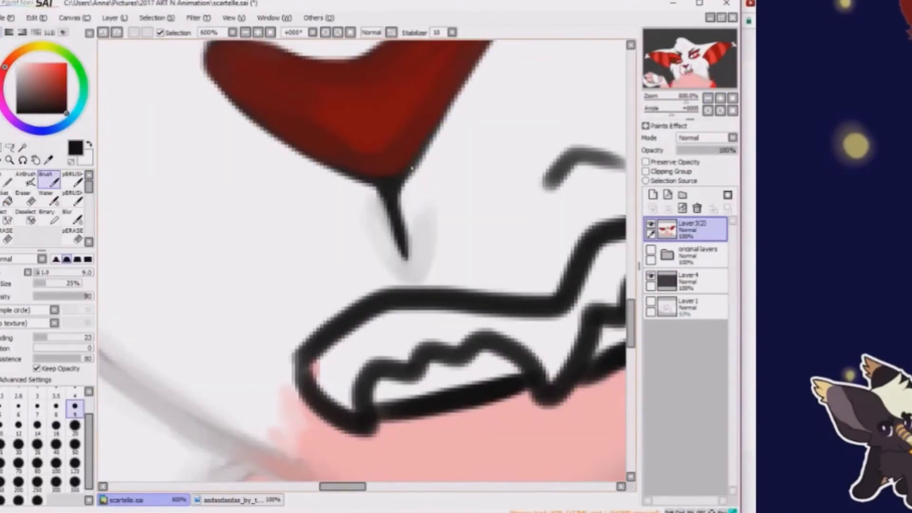
pyautogui.scroll(-2, 316, 214)
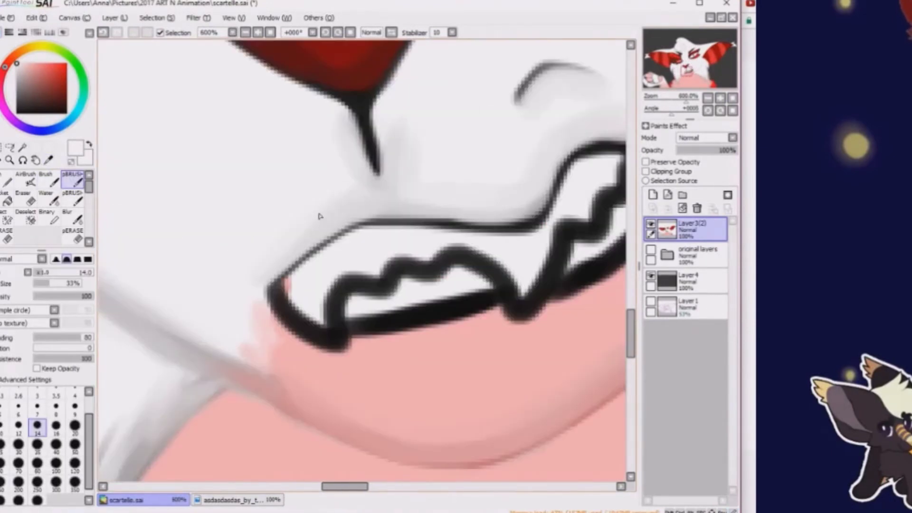
# Thin the thick black outlines between the teeth with a size 9 off-white brush, adding soft grey shading to the fangs
pyautogui.keyDown('alt'); pyautogui.click(505, 166); pyautogui.keyUp('alt')
pyautogui.click(74, 197)
pyautogui.press('x')
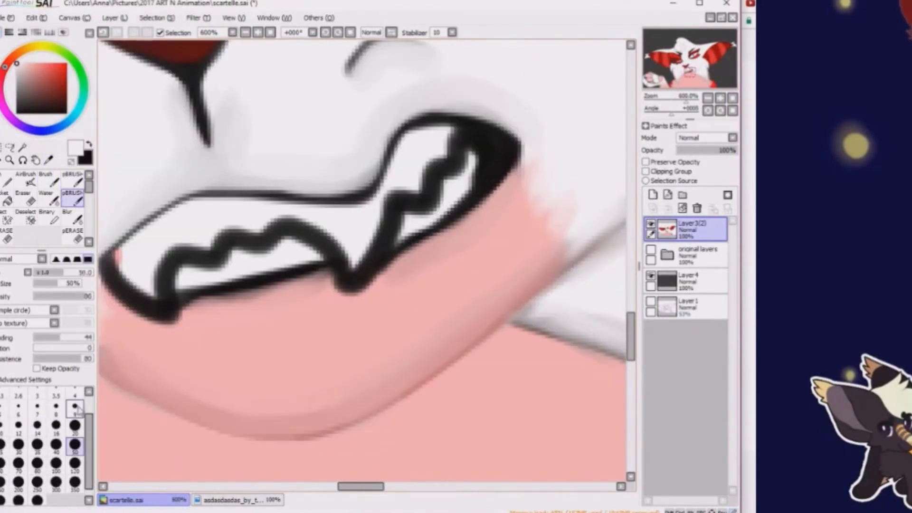
pyautogui.moveTo(375, 200); pyautogui.dragTo(344, 280)
pyautogui.moveTo(314, 219)
pyautogui.mouseDown()
pyautogui.moveTo(157, 285)
pyautogui.moveTo(247, 233)
pyautogui.mouseUp()
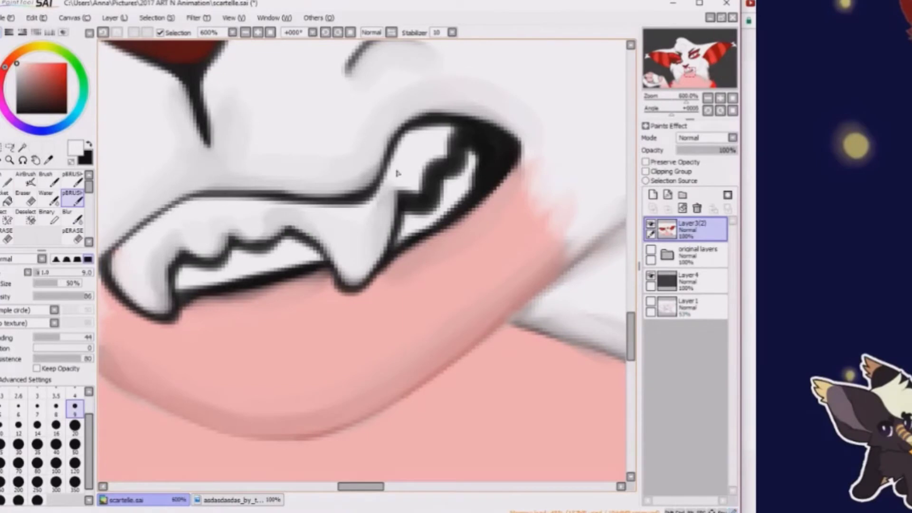
pyautogui.moveTo(398, 174); pyautogui.dragTo(451, 142)
pyautogui.moveTo(428, 190); pyautogui.dragTo(456, 223)
# Paint bright red over the lower eye marking's black outline with a size 14 brush, blending dark shading inward along both edges
pyautogui.scroll(-5, 427, 199)
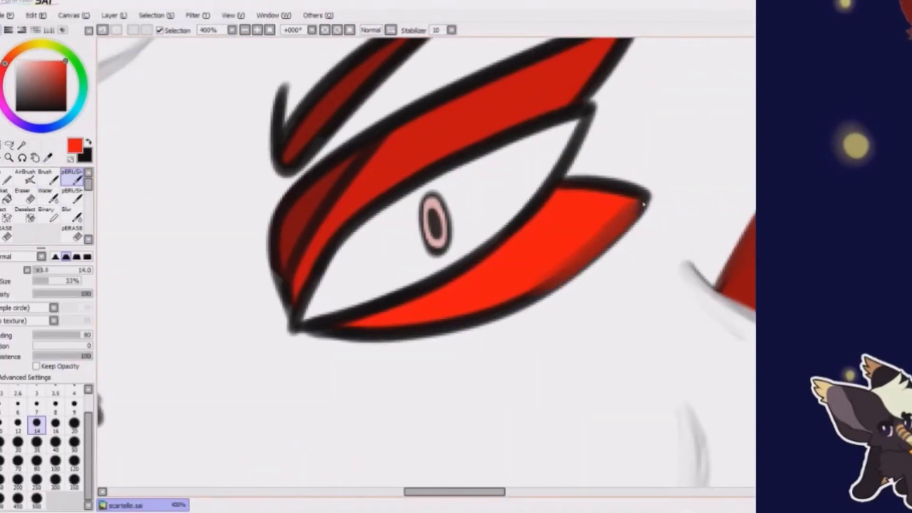
pyautogui.moveTo(547, 288); pyautogui.dragTo(409, 330)
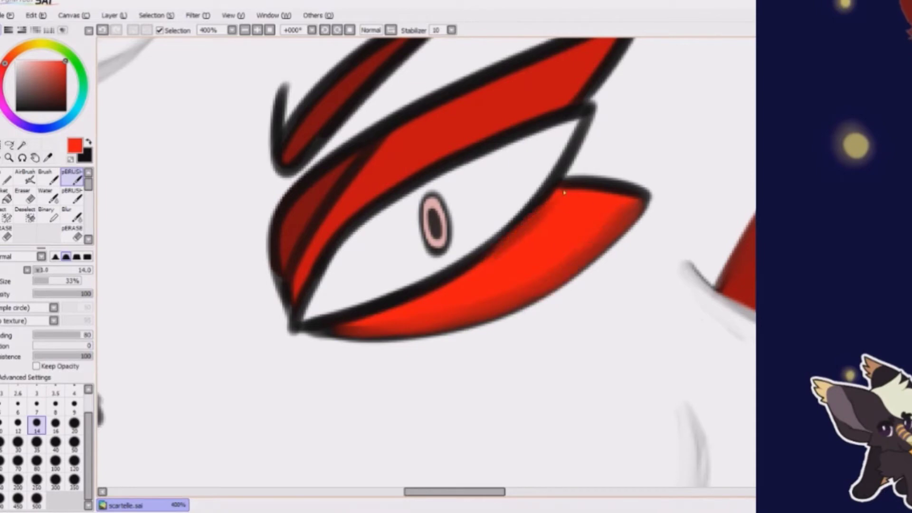
pyautogui.moveTo(570, 197)
pyautogui.mouseDown()
pyautogui.moveTo(632, 194)
pyautogui.moveTo(528, 214)
pyautogui.mouseUp()
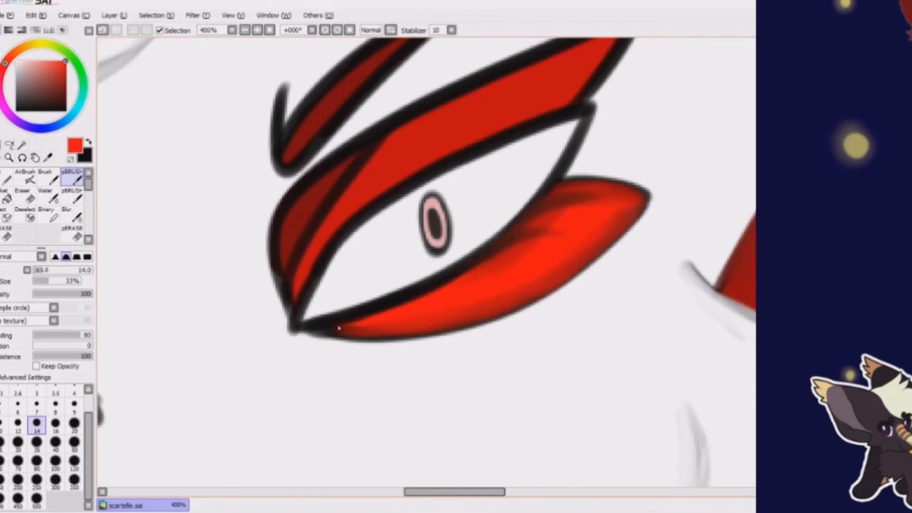
pyautogui.moveTo(470, 270); pyautogui.dragTo(363, 310)
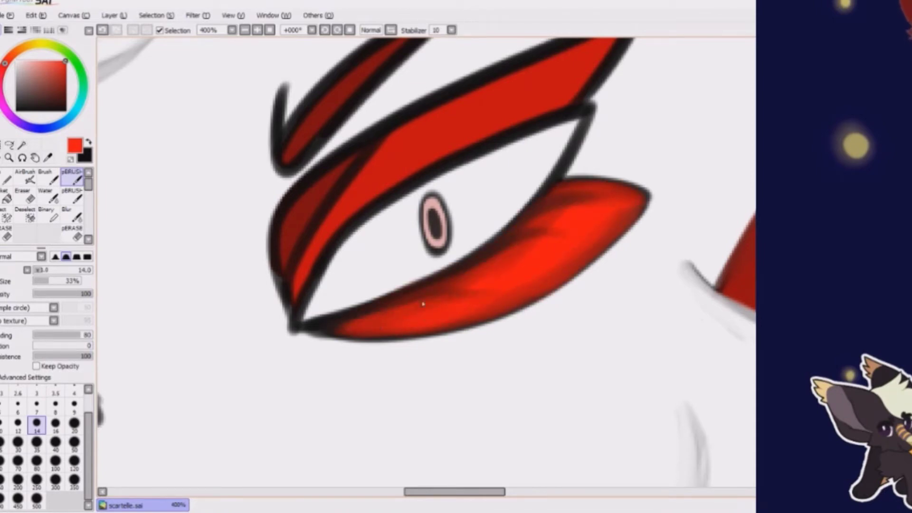
pyautogui.keyDown('alt'); pyautogui.click(550, 187); pyautogui.keyUp('alt')
pyautogui.press('b')
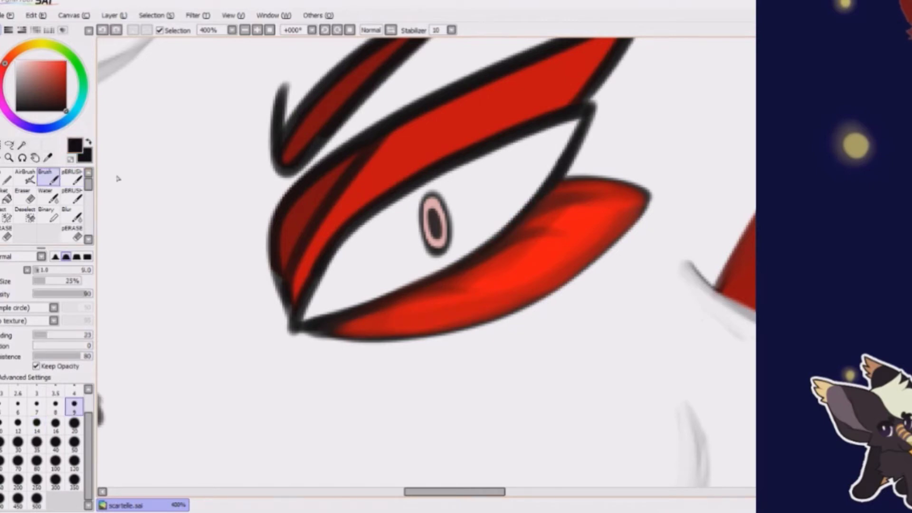
# Shade the upper eyelid's red stripe with a size 14 brush, pulling dark streaks inward from its lower edge
pyautogui.click(72, 179)
pyautogui.moveTo(321, 251)
pyautogui.mouseDown()
pyautogui.moveTo(395, 223)
pyautogui.moveTo(270, 332)
pyautogui.mouseUp()
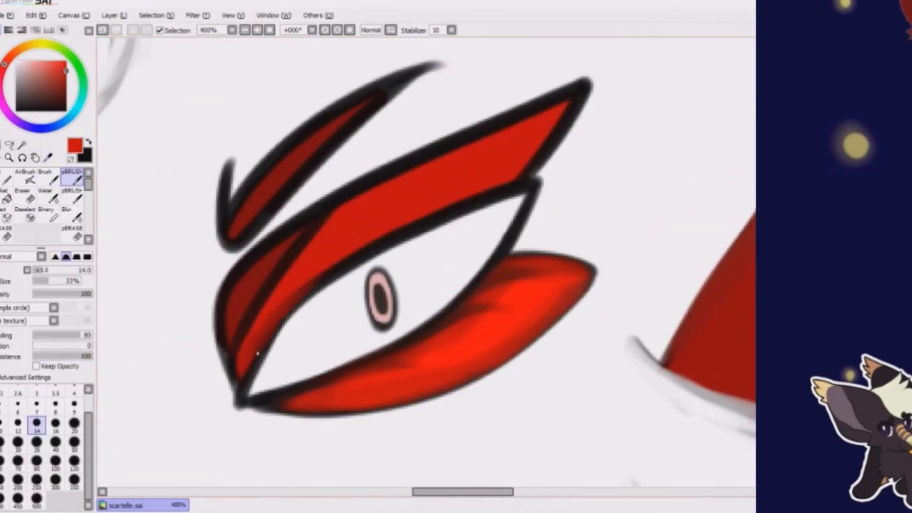
pyautogui.moveTo(304, 283)
pyautogui.mouseDown()
pyautogui.moveTo(496, 178)
pyautogui.moveTo(464, 179)
pyautogui.moveTo(387, 261)
pyautogui.moveTo(476, 197)
pyautogui.mouseUp()
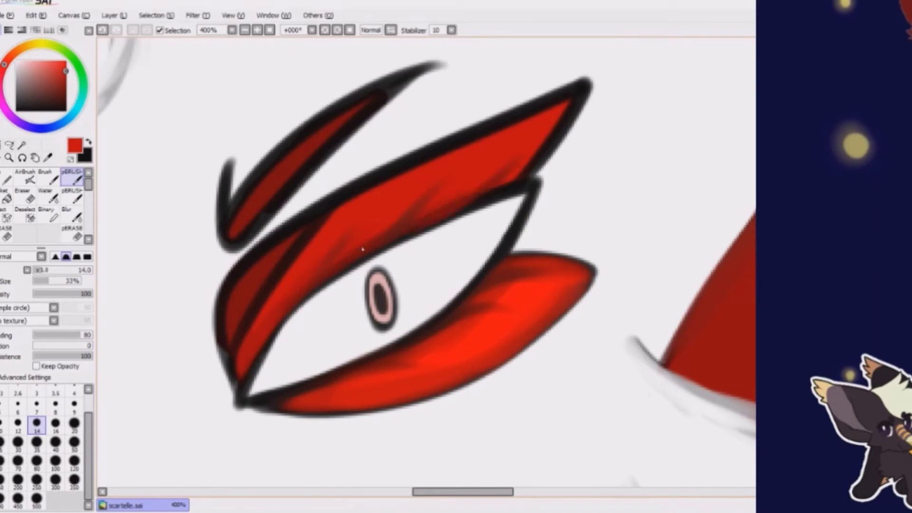
pyautogui.moveTo(269, 329); pyautogui.dragTo(288, 272)
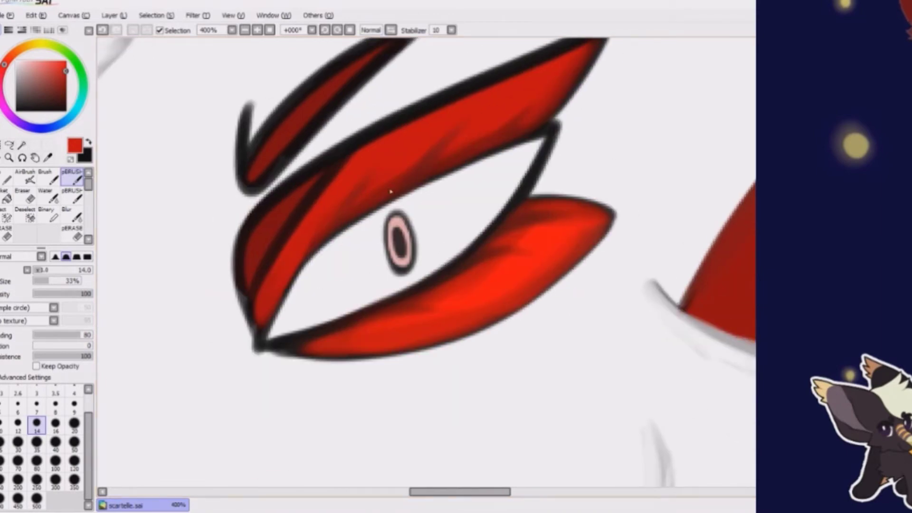
# Shade the dark red inner eye corner and the brow above it with a size 9 brush, trimming the brow's outline with off-white
pyautogui.press('b')
pyautogui.press('n')
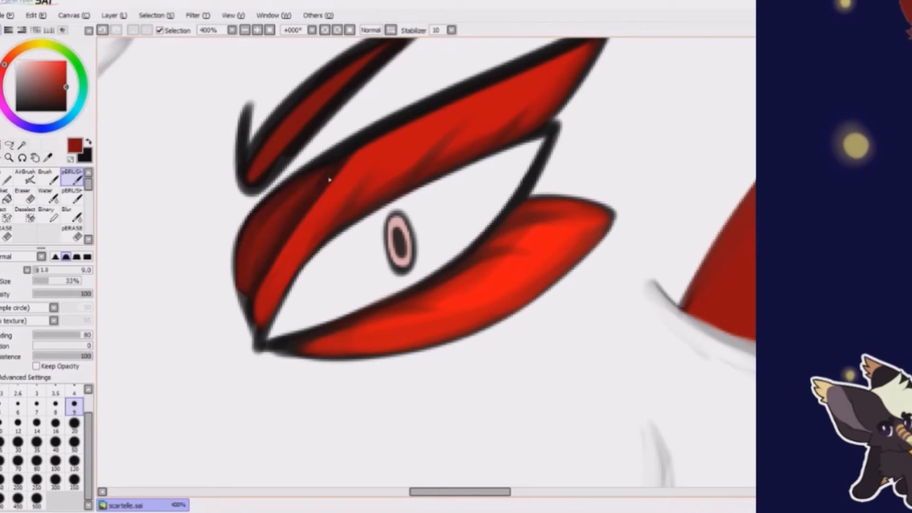
pyautogui.keyDown('alt'); pyautogui.click(299, 259); pyautogui.keyUp('alt')
pyautogui.scroll(3, 299, 259)
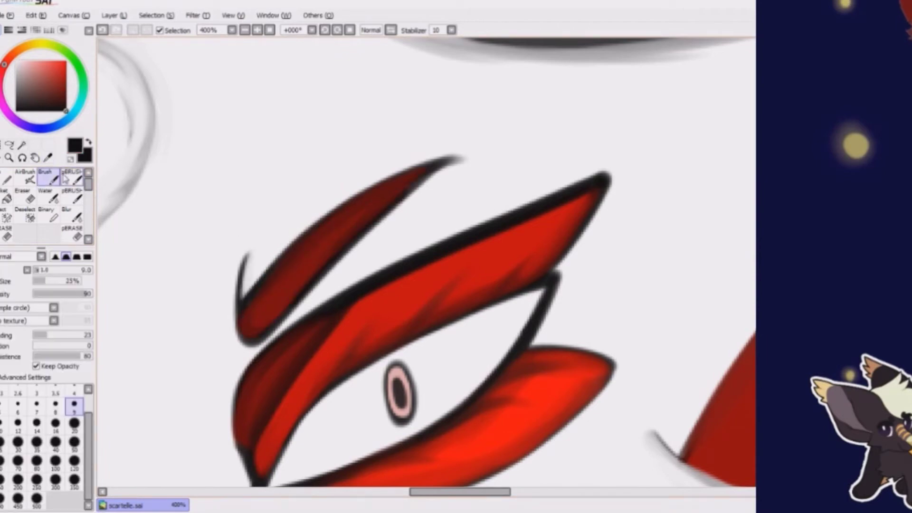
pyautogui.hotkey('ctrl', 'z')
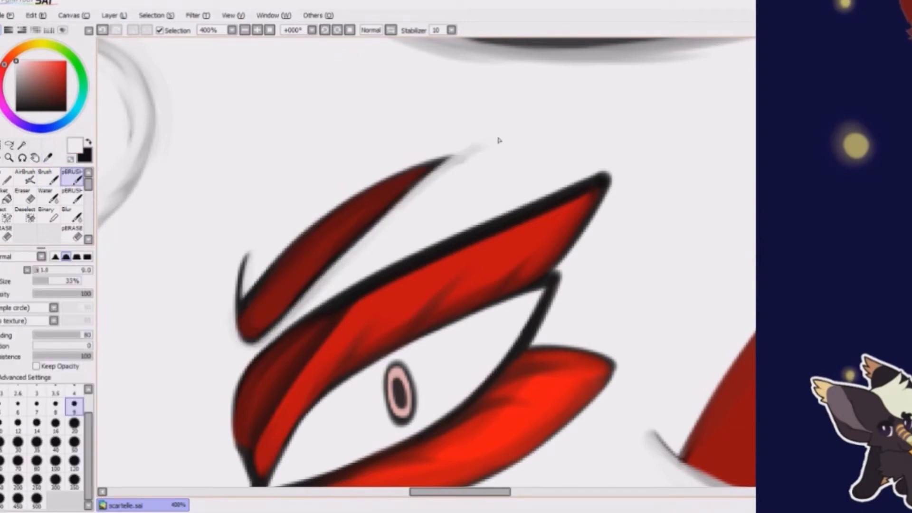
# Pick the large crystal's bright red and blend dark shading inward along the edges of its end facet
pyautogui.scroll(-5, 247, 323)
pyautogui.scroll(4, 181, 146)
pyautogui.keyDown('alt'); pyautogui.click(181, 146); pyautogui.keyUp('alt')
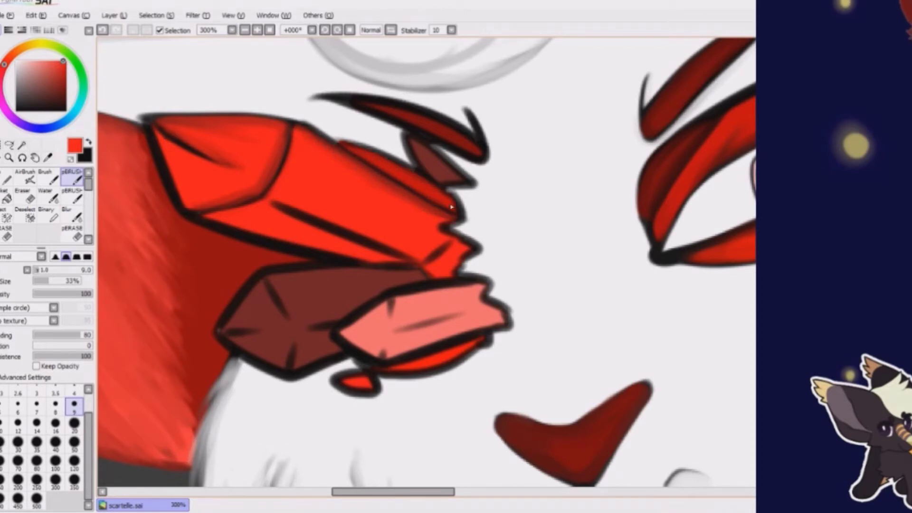
pyautogui.scroll(2, 329, 124)
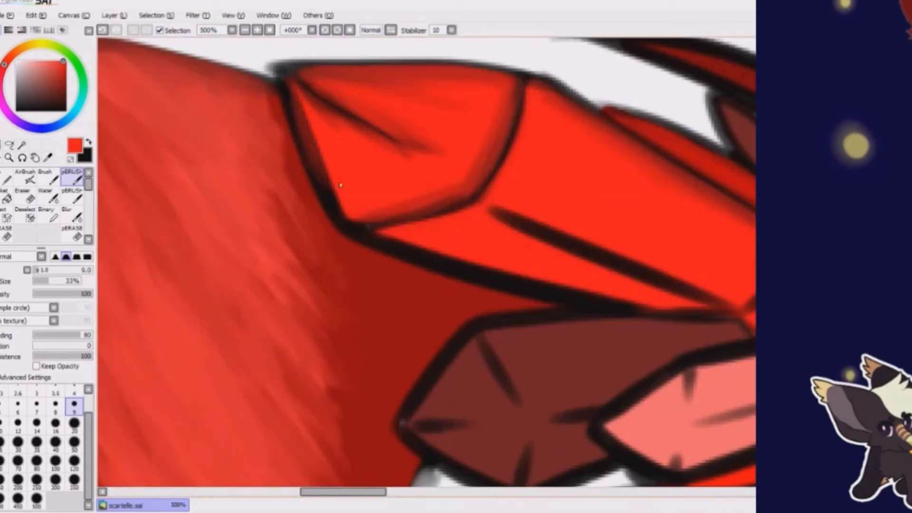
pyautogui.moveTo(291, 87); pyautogui.dragTo(330, 200)
# Clean up the large crystal's pointed corner with off-white and redraw its outline with a size 9 black brush
pyautogui.click(47, 178)
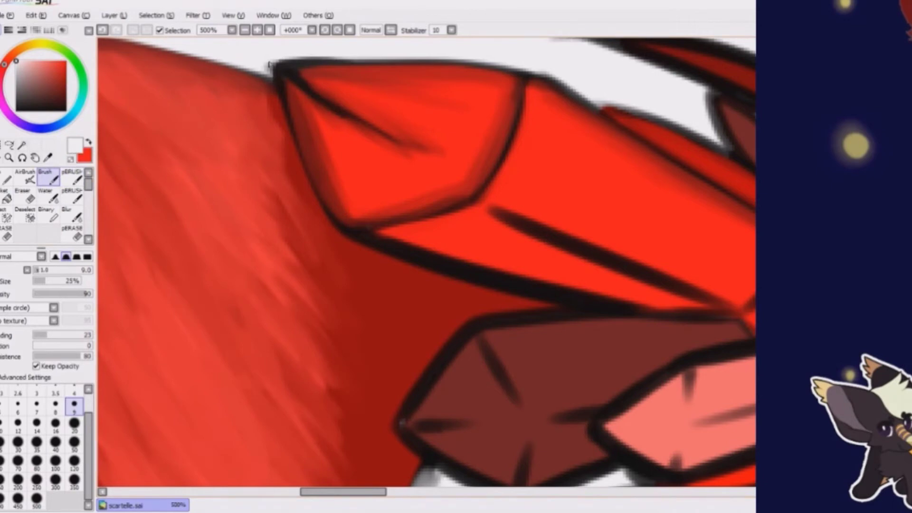
pyautogui.click(71, 180)
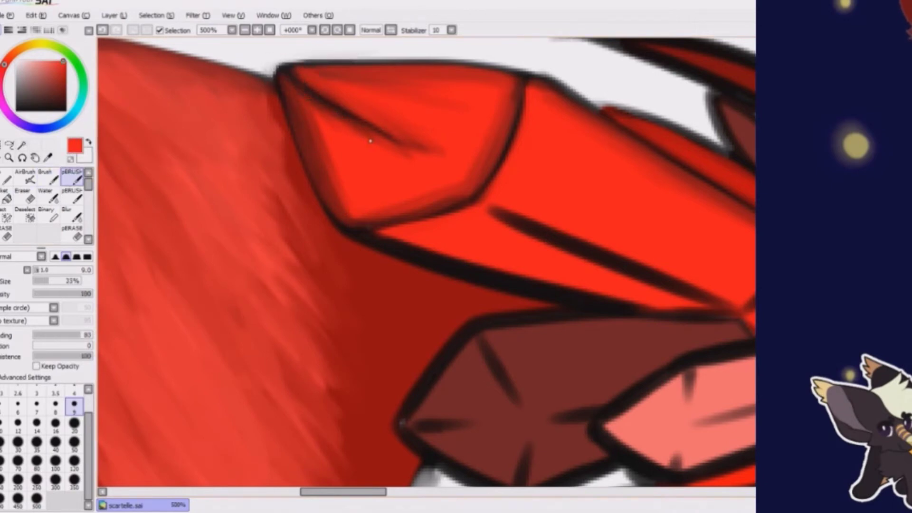
pyautogui.press('x')
pyautogui.moveTo(342, 62)
pyautogui.mouseDown()
pyautogui.moveTo(280, 66)
pyautogui.moveTo(293, 141)
pyautogui.mouseUp()
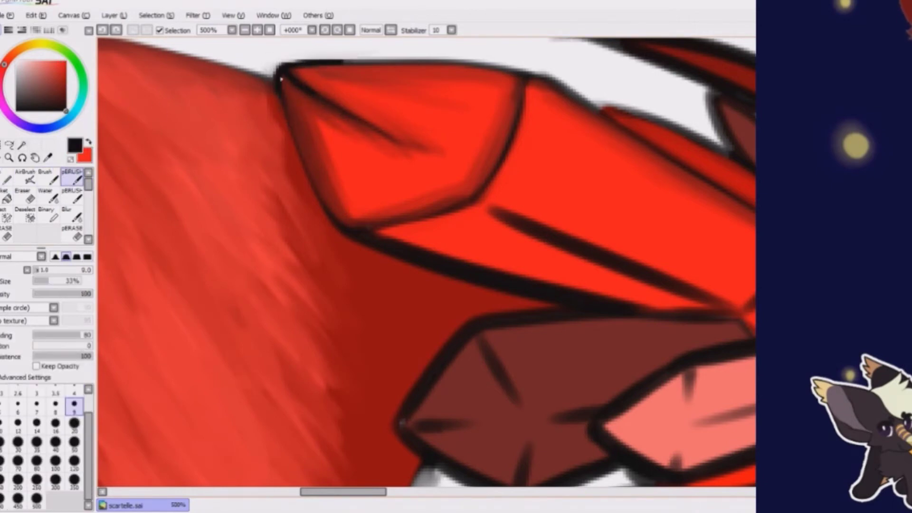
pyautogui.press('x')
# Thin the outline along the large crystal's lower edge and taper its long crease line, blending in bright red
pyautogui.moveTo(375, 118); pyautogui.dragTo(179, 261)
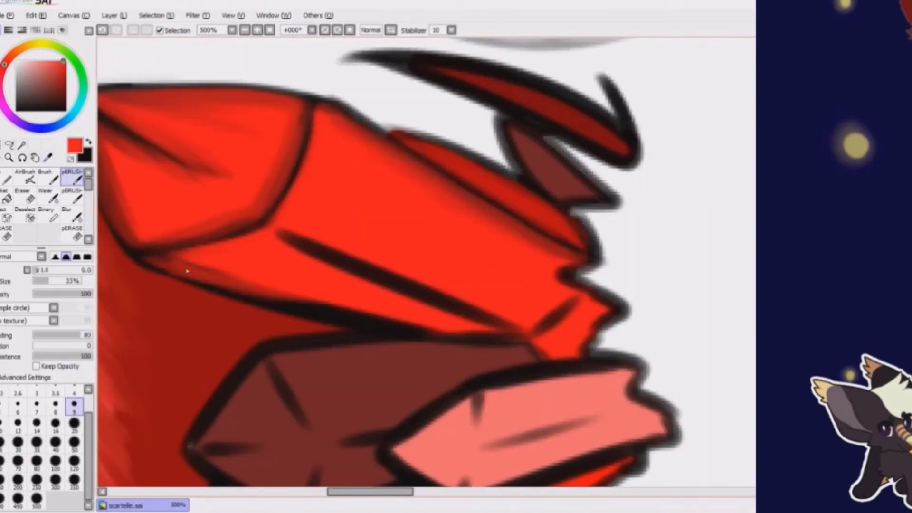
pyautogui.moveTo(259, 297); pyautogui.dragTo(430, 329)
pyautogui.moveTo(283, 236)
pyautogui.mouseDown()
pyautogui.moveTo(466, 316)
pyautogui.moveTo(506, 316)
pyautogui.mouseUp()
pyautogui.moveTo(347, 257)
pyautogui.mouseDown()
pyautogui.moveTo(520, 328)
pyautogui.moveTo(483, 261)
pyautogui.mouseUp()
# Tidy the large crystal's upper edge with off-white and round off the black outline of the small red crystal behind it
pyautogui.scroll(-4, 483, 260)
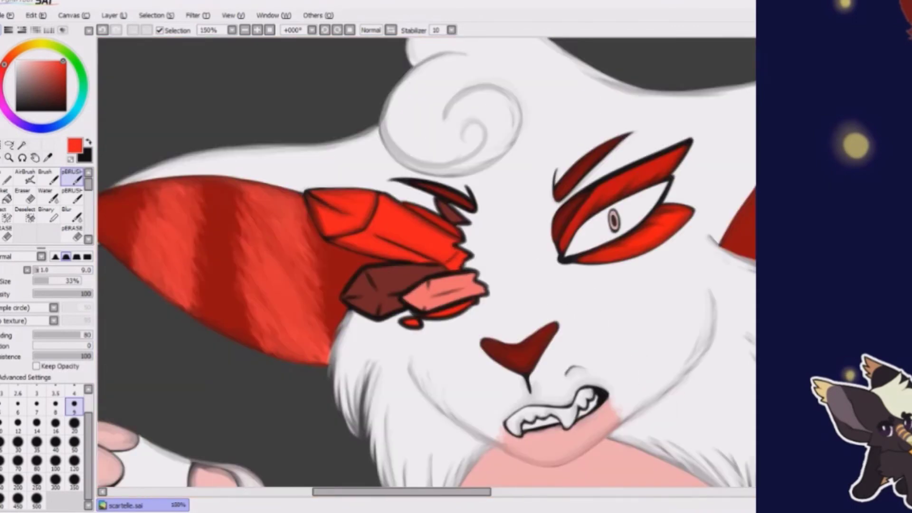
pyautogui.scroll(2, 364, 179)
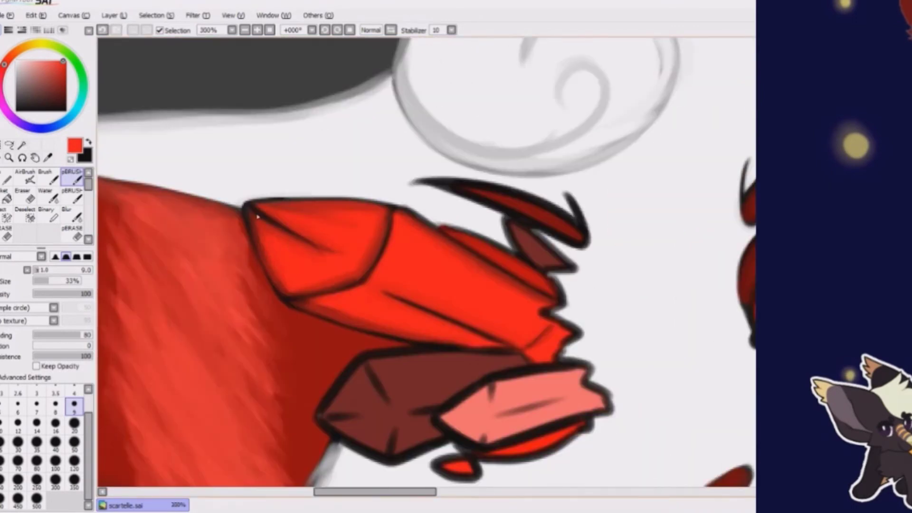
pyautogui.scroll(2, 256, 251)
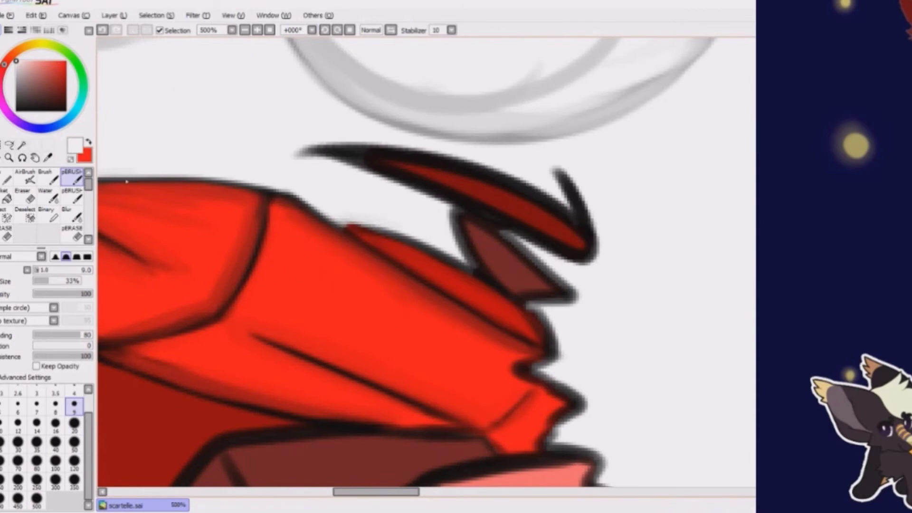
pyautogui.press('x')
pyautogui.press('b')
pyautogui.press('n')
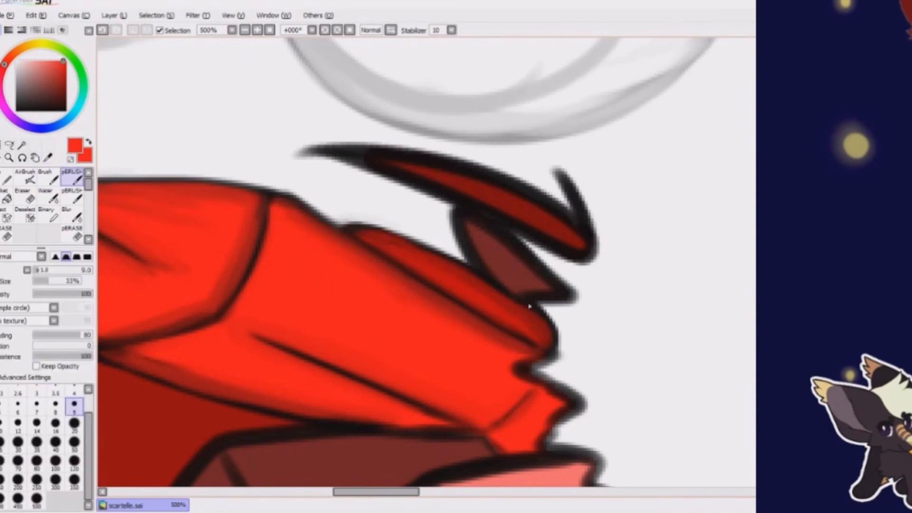
# Refine the black outlines around the crystals' jagged broken ends with a size 9 brush, touching up the inside with bright red
pyautogui.press('b')
pyautogui.press('x')
pyautogui.moveTo(509, 366); pyautogui.dragTo(367, 297)
pyautogui.moveTo(409, 350); pyautogui.dragTo(542, 327)
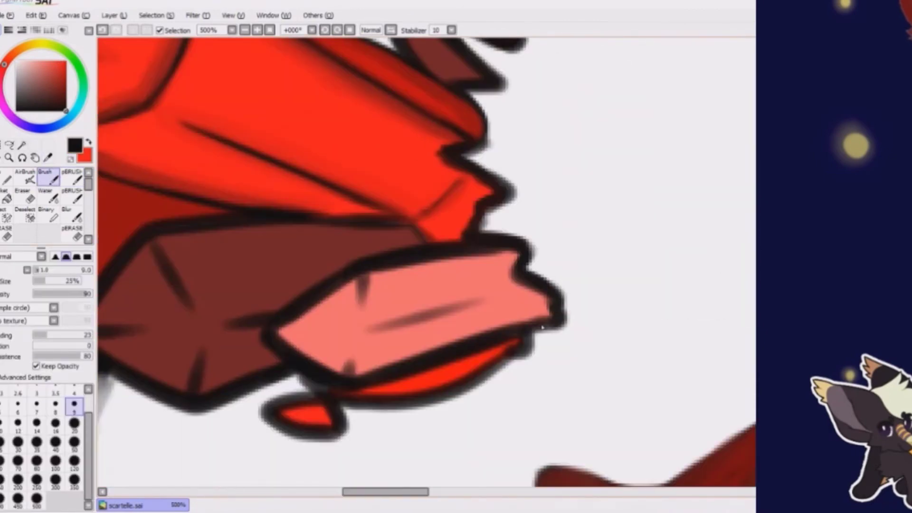
pyautogui.moveTo(455, 137); pyautogui.dragTo(573, 164)
pyautogui.press('n')
pyautogui.press('x')
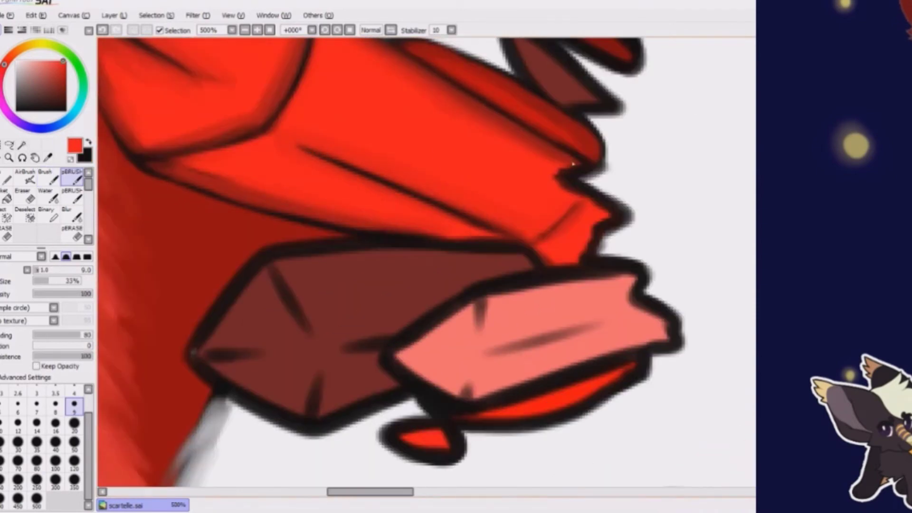
pyautogui.moveTo(504, 241); pyautogui.dragTo(480, 198)
# Pick the maroon crystal's colour and soften its outline and crease lines with a size 9 brush, undoing the last stroke
pyautogui.press('b')
pyautogui.press('x')
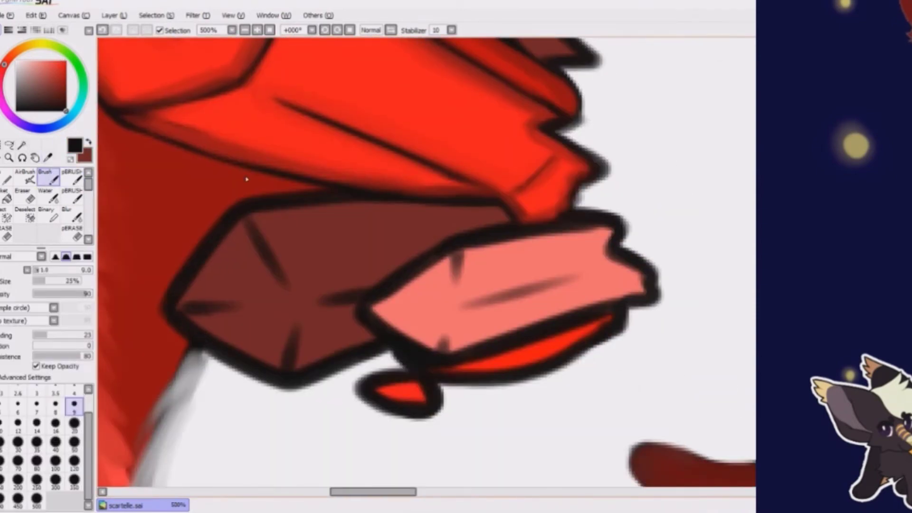
pyautogui.press('n')
pyautogui.keyDown('alt'); pyautogui.click(239, 234); pyautogui.keyUp('alt')
pyautogui.moveTo(241, 228); pyautogui.dragTo(508, 217)
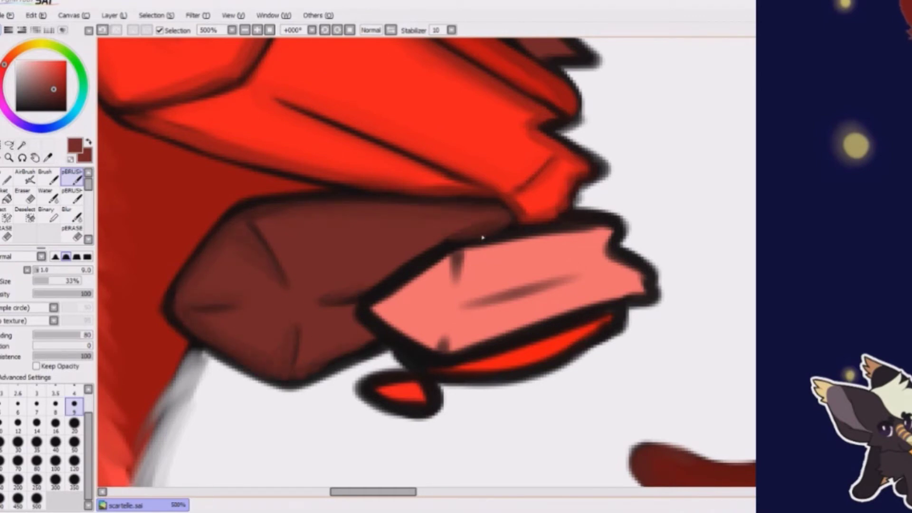
pyautogui.hotkey('ctrl', 'z')
pyautogui.hotkey('ctrl', 'y')
pyautogui.hotkey('ctrl', 'z')
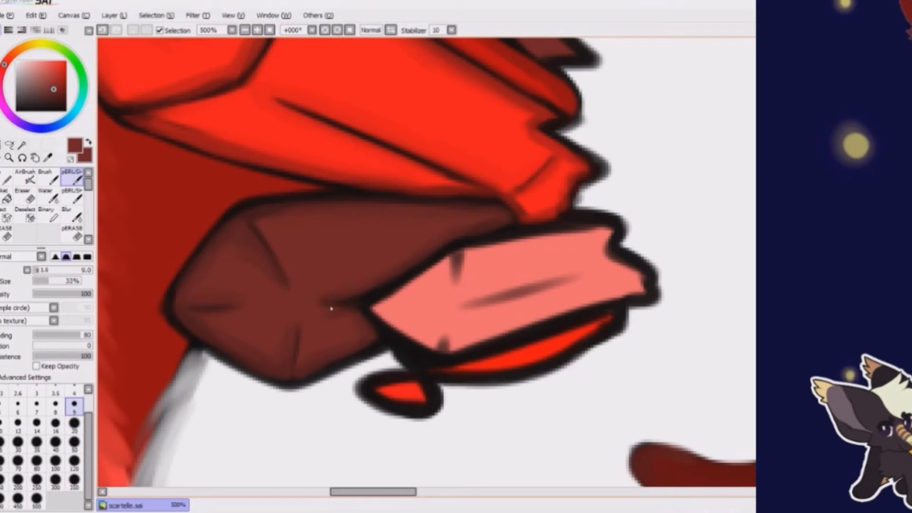
# Pick the pink crystal's colour and paint over its thick outline and creases, blending dusky shading inward along its edges
pyautogui.keyDown('alt'); pyautogui.click(375, 309); pyautogui.keyUp('alt')
pyautogui.moveTo(375, 314); pyautogui.dragTo(428, 285)
pyautogui.moveTo(399, 342)
pyautogui.mouseDown()
pyautogui.moveTo(552, 328)
pyautogui.moveTo(628, 295)
pyautogui.mouseUp()
pyautogui.moveTo(484, 247); pyautogui.dragTo(647, 285)
pyautogui.moveTo(475, 295); pyautogui.dragTo(637, 256)
pyautogui.moveTo(632, 304); pyautogui.dragTo(498, 329)
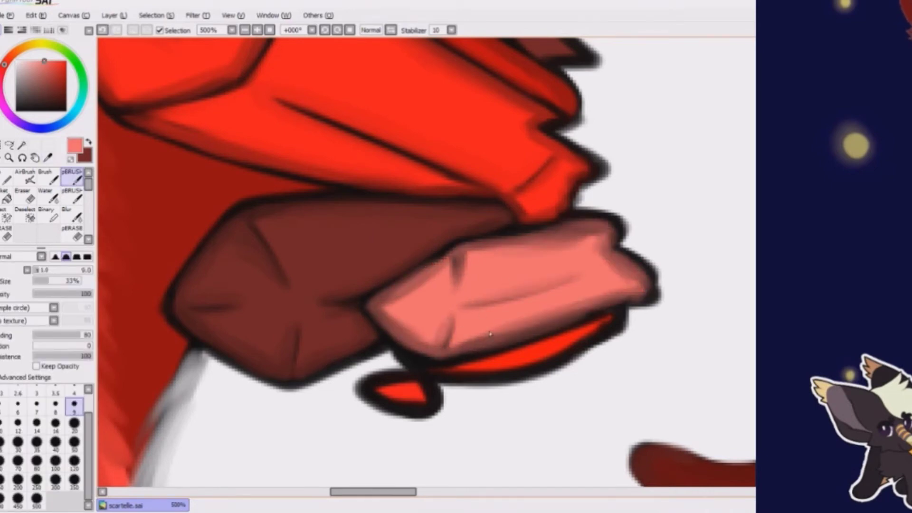
# Shade the red sliver beneath the pink crystal and the dark red brow above the crystals, thinning their black outlines
pyautogui.scroll(-5, 498, 329)
pyautogui.scroll(4, 451, 350)
pyautogui.keyDown('alt'); pyautogui.click(451, 351); pyautogui.keyUp('alt')
pyautogui.moveTo(480, 46); pyautogui.dragTo(347, 180)
pyautogui.keyDown('alt'); pyautogui.click(348, 180); pyautogui.keyUp('alt')
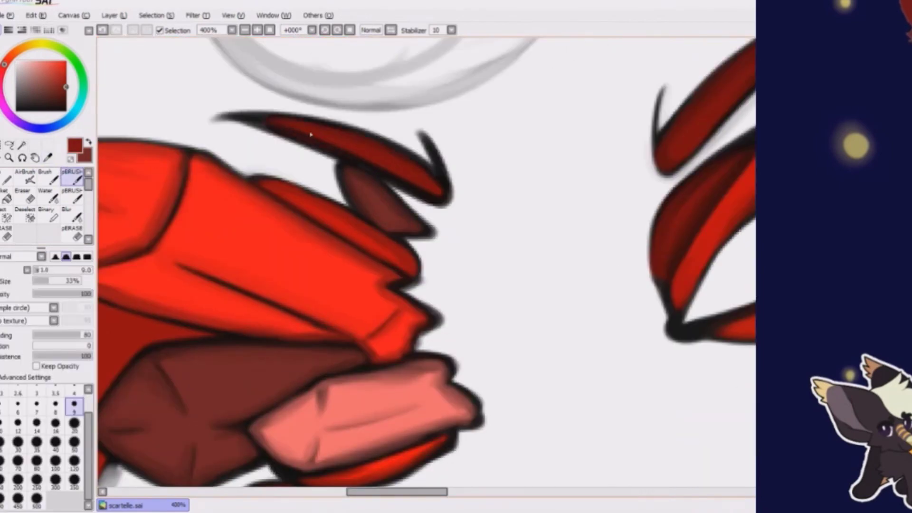
pyautogui.keyDown('alt'); pyautogui.click(421, 143); pyautogui.keyUp('alt')
pyautogui.moveTo(270, 140); pyautogui.dragTo(279, 212)
# Paint over the white ear tip's black outline with off-white and grey fur strokes using a size 9 brush
pyautogui.scroll(-5, 279, 212)
pyautogui.scroll(6, 220, 188)
pyautogui.moveTo(220, 188); pyautogui.dragTo(234, 173)
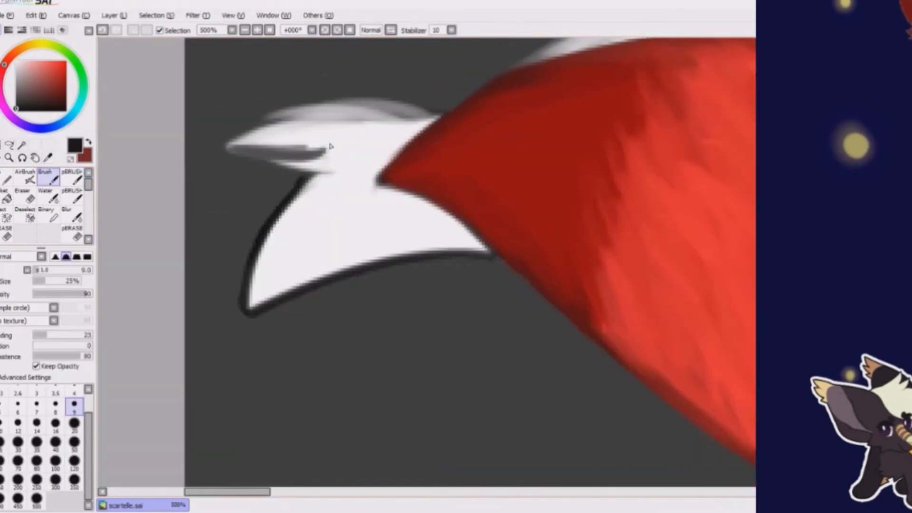
pyautogui.moveTo(252, 247)
pyautogui.mouseDown()
pyautogui.moveTo(282, 235)
pyautogui.moveTo(271, 316)
pyautogui.mouseUp()
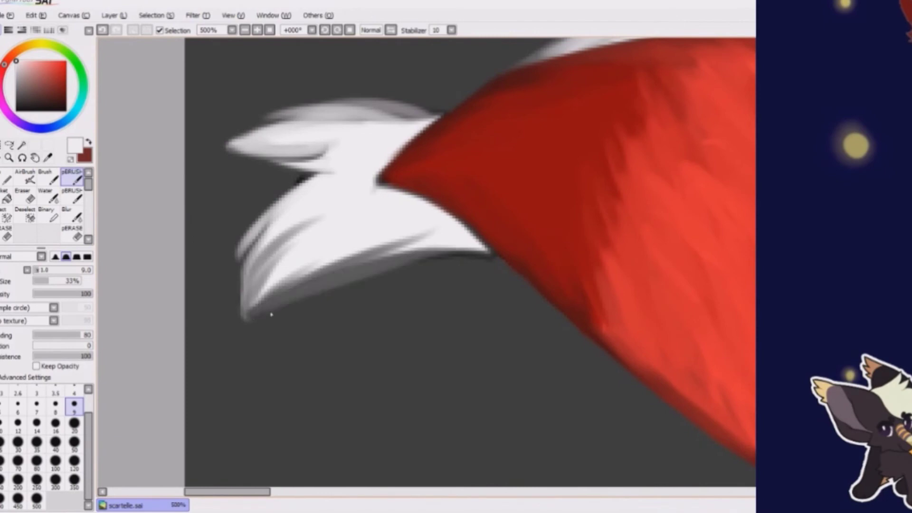
# Lay a pinkish shadow over the character and erase soft highlights on the forehead, muzzle and cheek fur at sizes 100 and 9
pyautogui.scroll(-4, 356, 249)
pyautogui.scroll(-4, 365, 238)
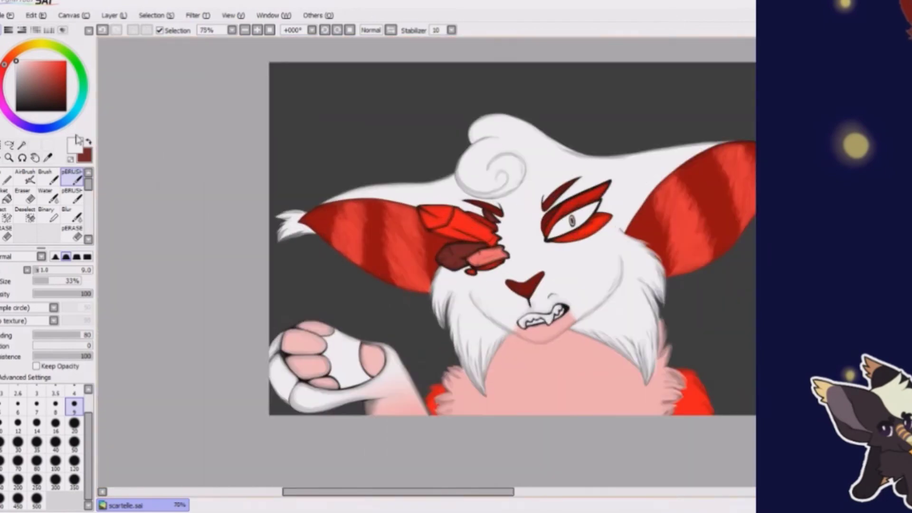
pyautogui.press('e')
pyautogui.scroll(4, 365, 238)
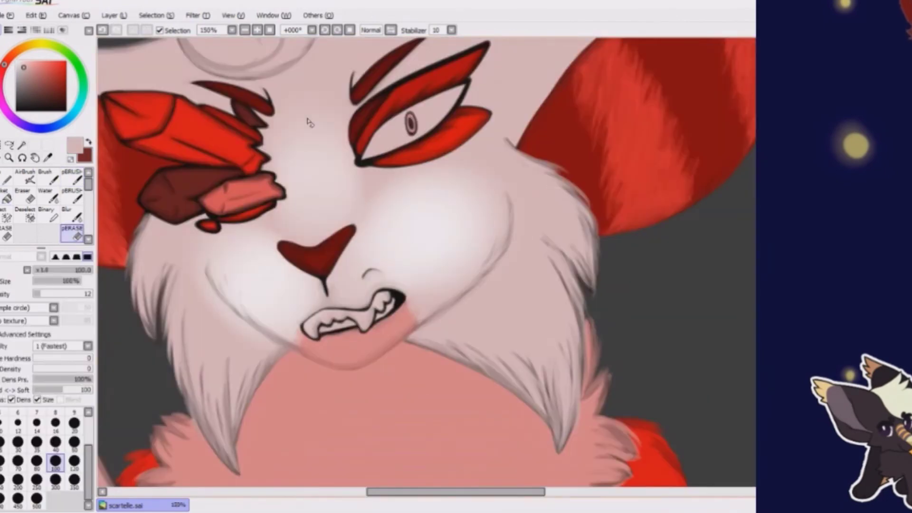
pyautogui.press('e')
pyautogui.scroll(1, 365, 238)
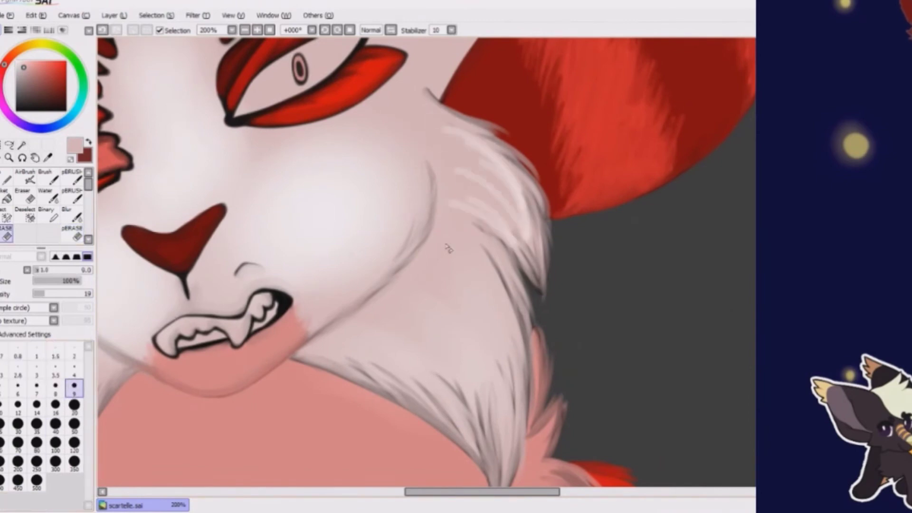
# Shift the shadow layer's hue to a pinkish purple and darken it to a dusky mauve over the whole character
pyautogui.press('e')
pyautogui.hscroll(-5, 482, 213)
pyautogui.hscroll(2, 316, 264)
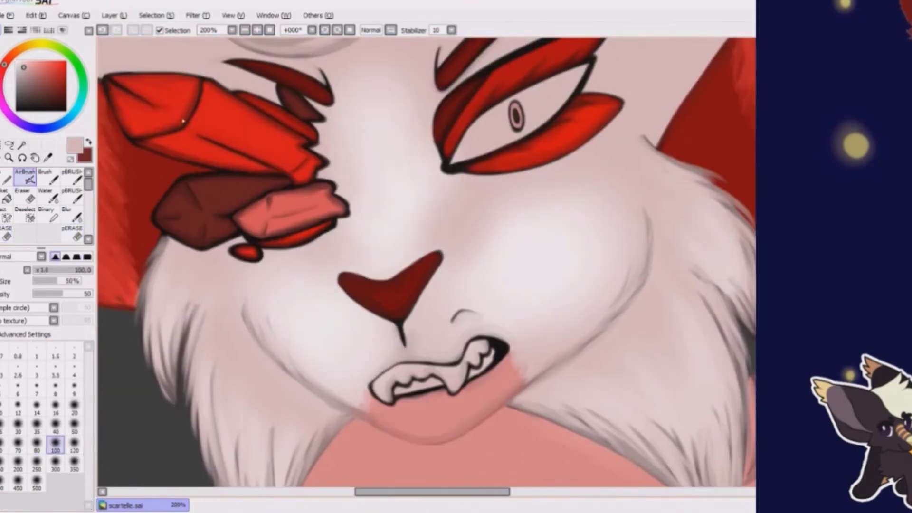
pyautogui.hotkey('ctrl', 'u')
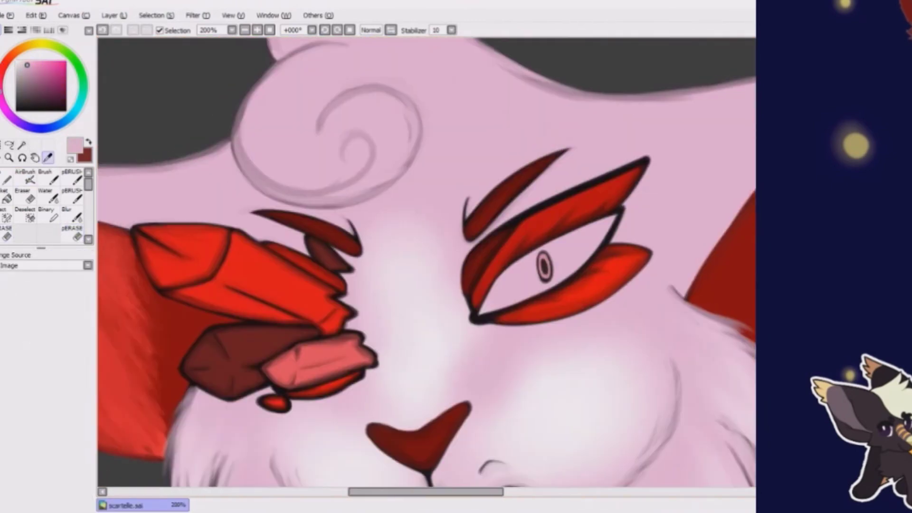
pyautogui.hotkey('ctrl', 'u')
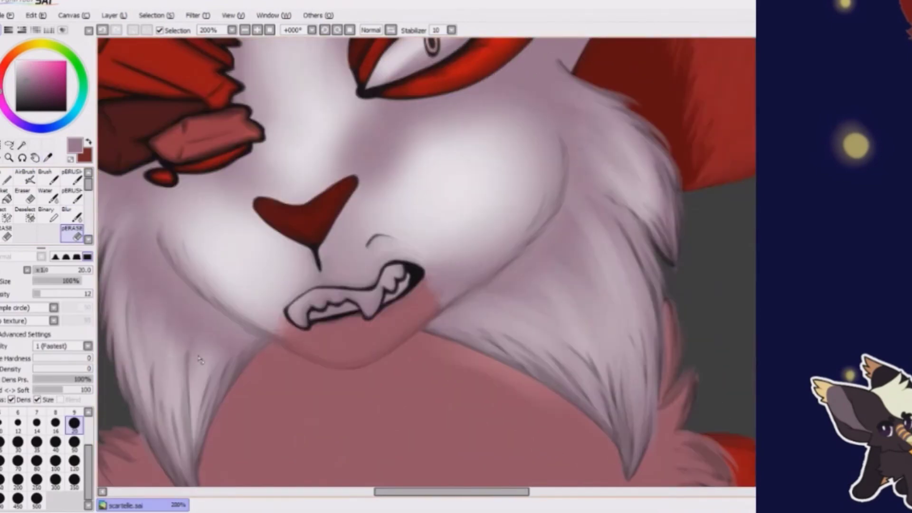
# Erase soft mottled highlights out of the chest shadow, brighten the teeth with a size 9 eraser, and open picofnewban.sai
pyautogui.click(36, 461)
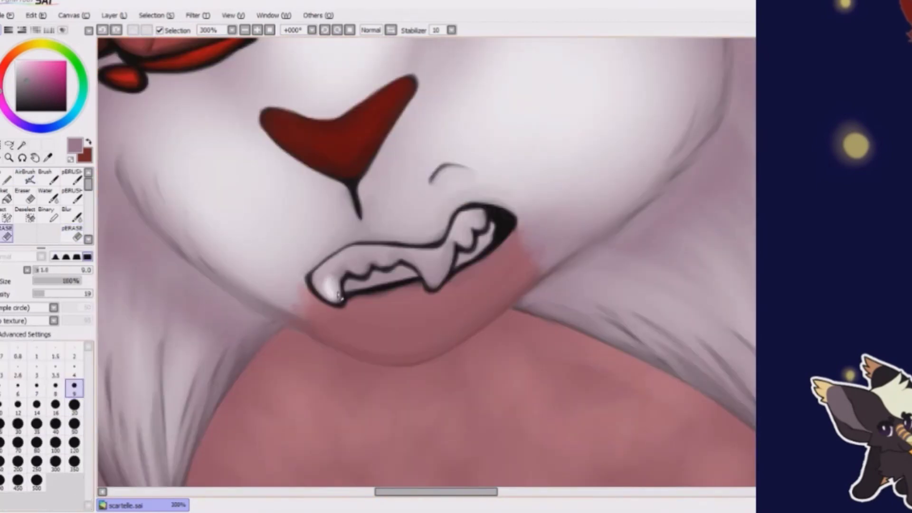
pyautogui.moveTo(339, 295)
pyautogui.mouseDown()
pyautogui.moveTo(372, 254)
pyautogui.moveTo(426, 261)
pyautogui.moveTo(461, 235)
pyautogui.mouseUp()
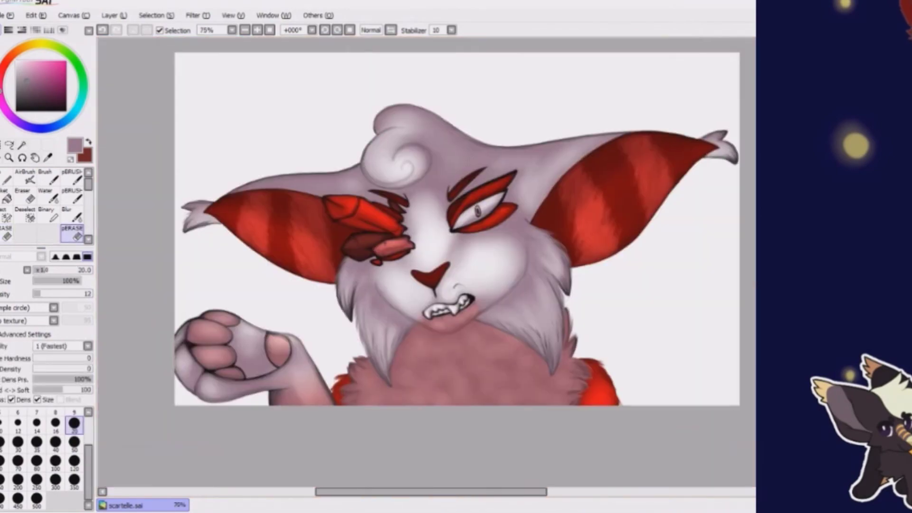
pyautogui.hotkey('ctrl', 'o')
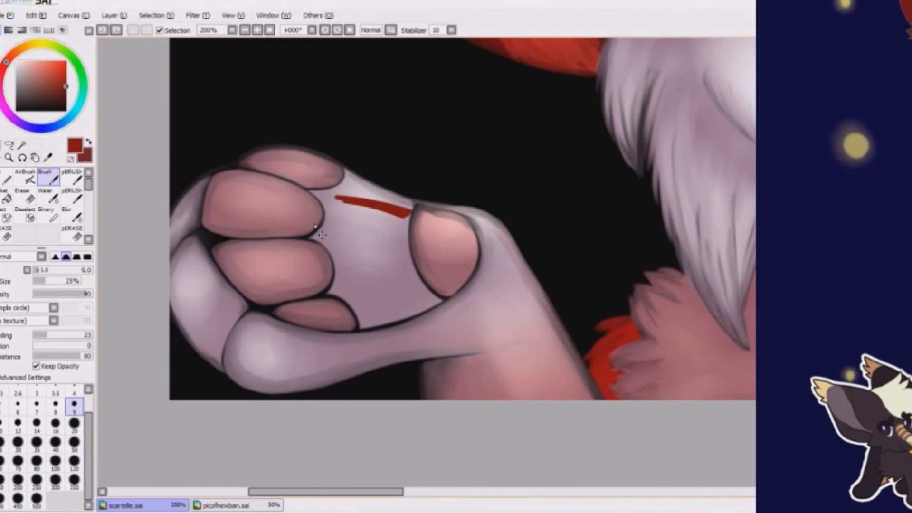
# Undo the stray red stroke on the palm, outline a diamond-shaped crystal there with a size 9 brush and fill it dark red
pyautogui.hotkey('ctrl', 'z')
pyautogui.hotkey('ctrl', 'z')
pyautogui.moveTo(447, 236); pyautogui.dragTo(451, 240)
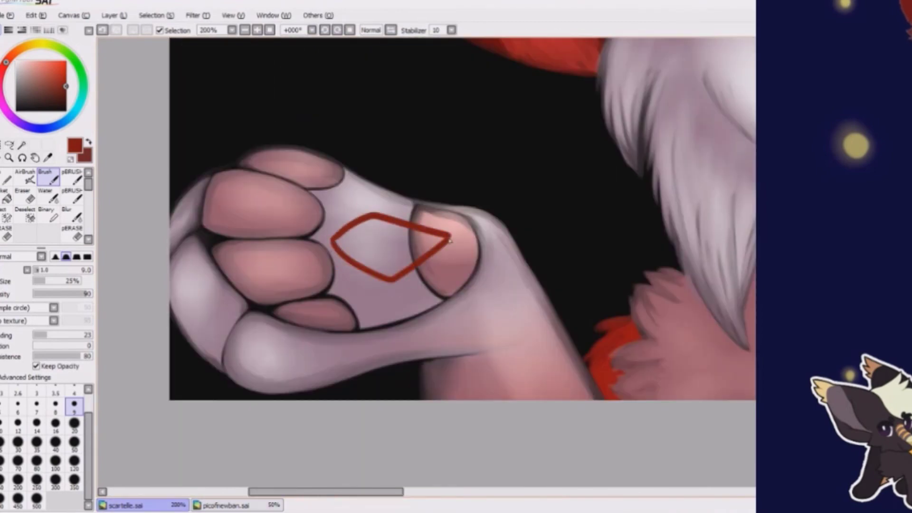
pyautogui.press('g')
pyautogui.click(389, 247)
pyautogui.scroll(3, 380, 238)
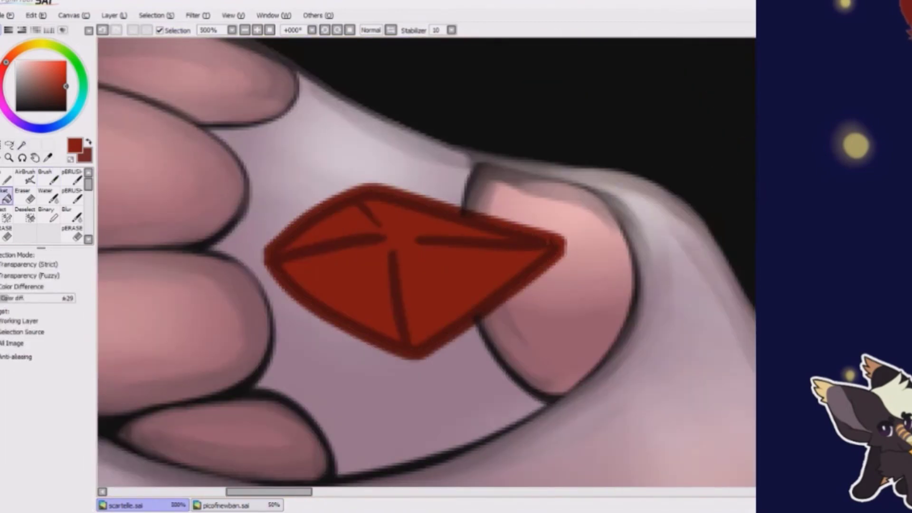
# Shade the palm crystal's facets with dark red creases and edges and brighter red planes, blending them with a size 9 blur
pyautogui.press('e')
pyautogui.press('b')
pyautogui.moveTo(338, 287); pyautogui.dragTo(295, 266)
pyautogui.moveTo(546, 248)
pyautogui.mouseDown()
pyautogui.moveTo(345, 187)
pyautogui.moveTo(413, 204)
pyautogui.mouseUp()
pyautogui.press('e')
pyautogui.moveTo(362, 185)
pyautogui.mouseDown()
pyautogui.moveTo(565, 250)
pyautogui.moveTo(266, 259)
pyautogui.moveTo(396, 365)
pyautogui.mouseUp()
pyautogui.press('r')
pyautogui.moveTo(499, 265)
pyautogui.mouseDown()
pyautogui.moveTo(347, 297)
pyautogui.moveTo(454, 259)
pyautogui.mouseUp()
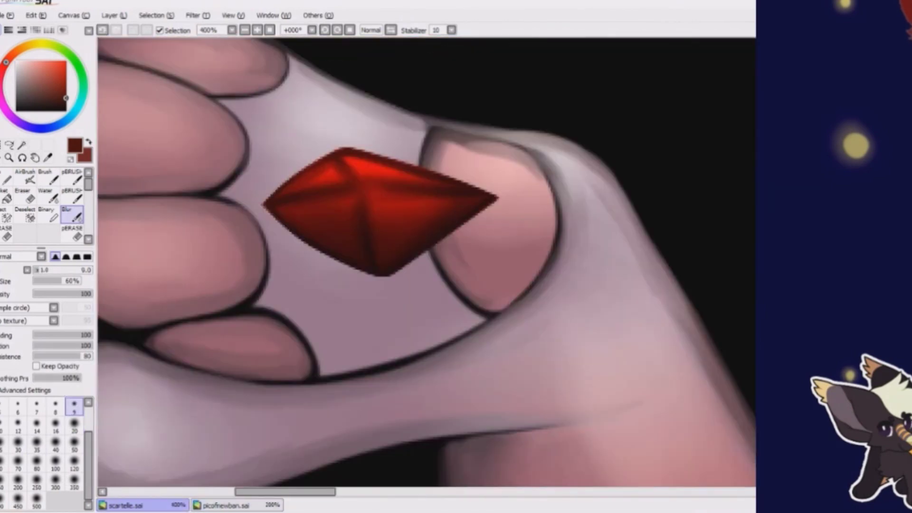
# Paint bright red reflections on the palm crystal's facets with a size 9 brush and soften them with the eraser
pyautogui.press('b')
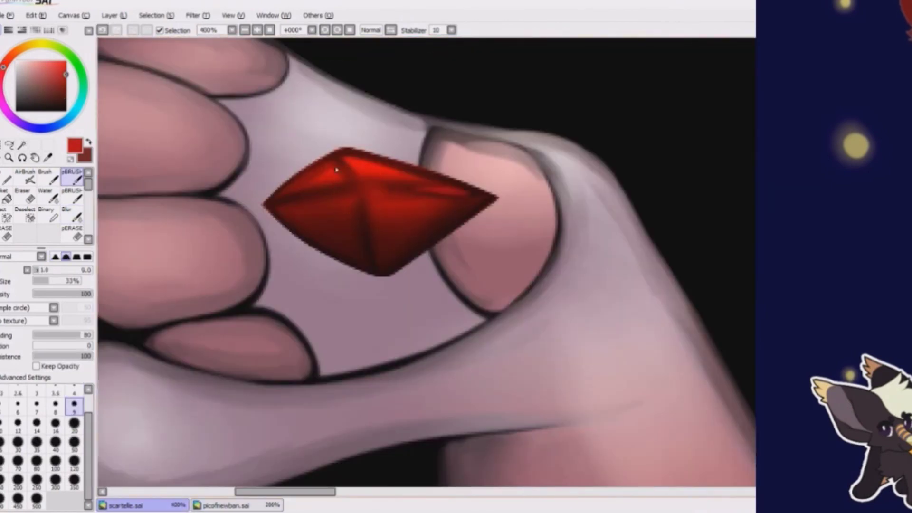
pyautogui.moveTo(374, 175); pyautogui.dragTo(362, 190)
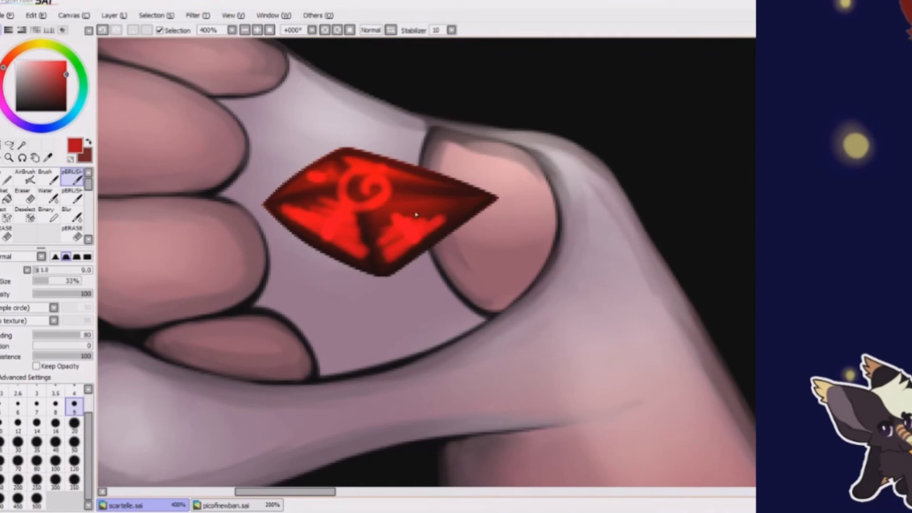
pyautogui.press('e')
pyautogui.moveTo(402, 223); pyautogui.dragTo(407, 236)
pyautogui.scroll(-5, 305, 185)
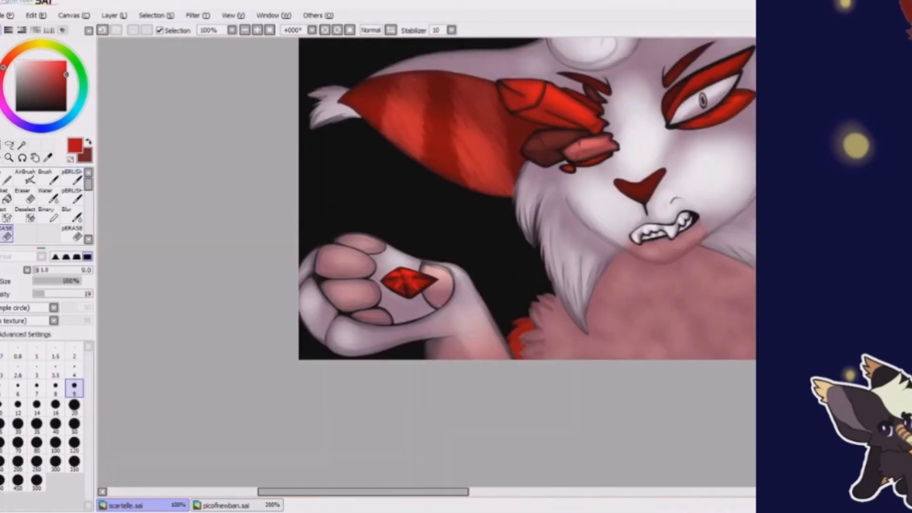
# Paint translucent red swirls rising from the palm crystal and curling around the face crystals with a size 50 brush
pyautogui.scroll(2, 304, 186)
pyautogui.press('b')
pyautogui.moveTo(333, 333)
pyautogui.mouseDown()
pyautogui.moveTo(526, 152)
pyautogui.moveTo(497, 173)
pyautogui.mouseUp()
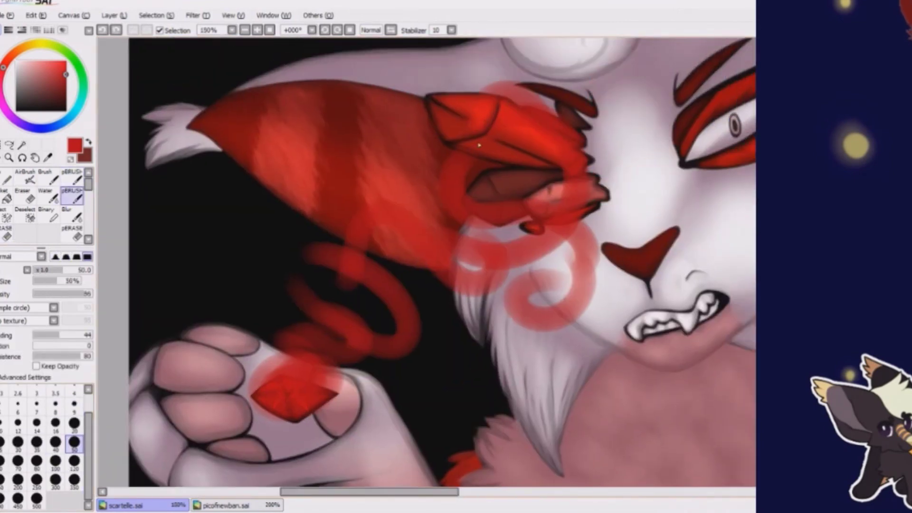
pyautogui.press('[')
pyautogui.press('[')
pyautogui.moveTo(428, 76); pyautogui.dragTo(594, 143)
pyautogui.moveTo(294, 333); pyautogui.dragTo(389, 285)
pyautogui.moveTo(522, 285); pyautogui.dragTo(508, 98)
# Airbrush a red glow around the swirls and thin the curls beside the cheek and brow with a size 20 eraser
pyautogui.press('a')
pyautogui.moveTo(333, 309)
pyautogui.mouseDown()
pyautogui.moveTo(404, 119)
pyautogui.moveTo(608, 133)
pyautogui.mouseUp()
pyautogui.press('e')
pyautogui.moveTo(342, 275); pyautogui.dragTo(397, 339)
pyautogui.moveTo(464, 285); pyautogui.dragTo(523, 228)
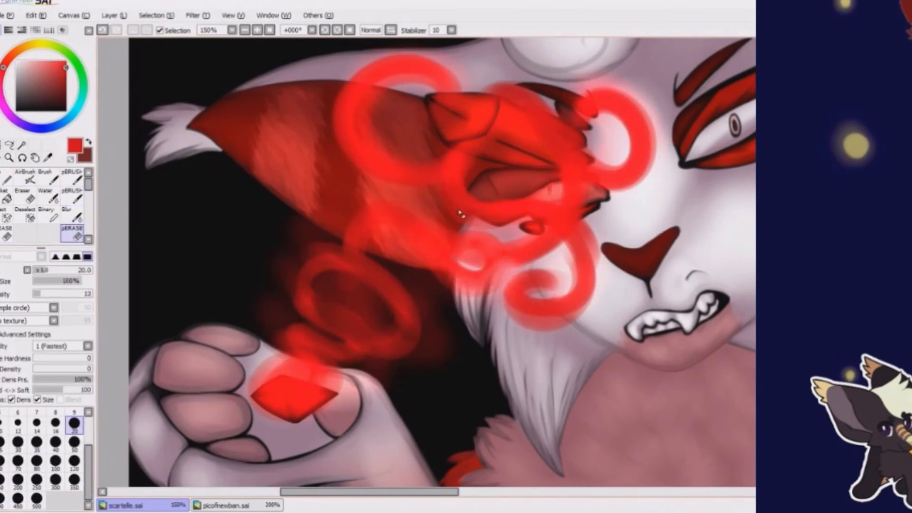
pyautogui.moveTo(522, 304); pyautogui.dragTo(584, 190)
pyautogui.moveTo(599, 100); pyautogui.dragTo(632, 180)
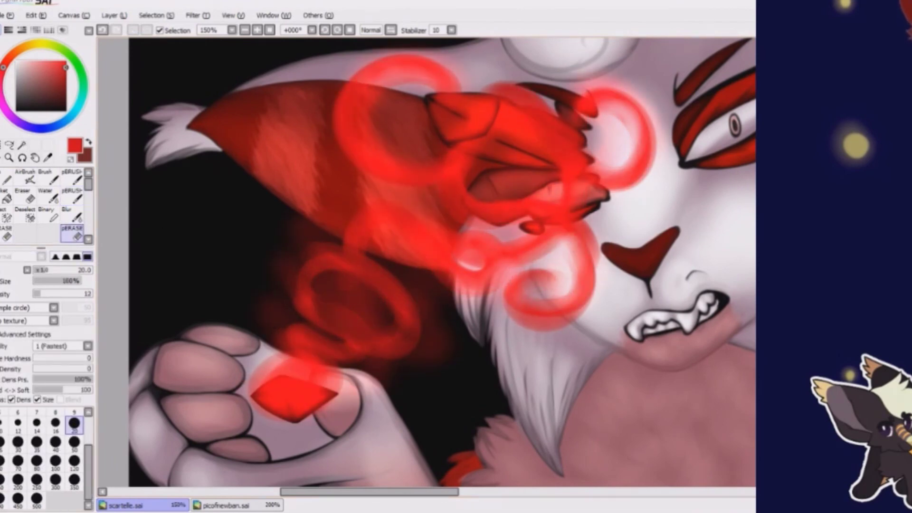
# Intensify the swirls' bright red glow with the airbrush and rework the ring above the palm with the eraser
pyautogui.press('a')
pyautogui.moveTo(618, 119); pyautogui.dragTo(547, 285)
pyautogui.moveTo(309, 371)
pyautogui.mouseDown()
pyautogui.moveTo(475, 214)
pyautogui.moveTo(547, 119)
pyautogui.mouseUp()
pyautogui.scroll(-2, 442, 261)
pyautogui.scroll(1, 442, 261)
pyautogui.press('e')
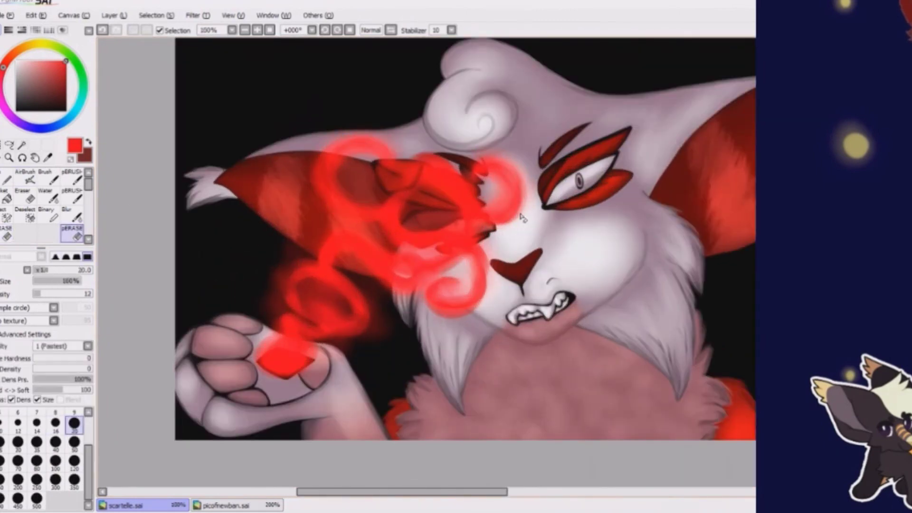
pyautogui.moveTo(301, 305)
pyautogui.mouseDown()
pyautogui.moveTo(382, 316)
pyautogui.moveTo(285, 332)
pyautogui.mouseUp()
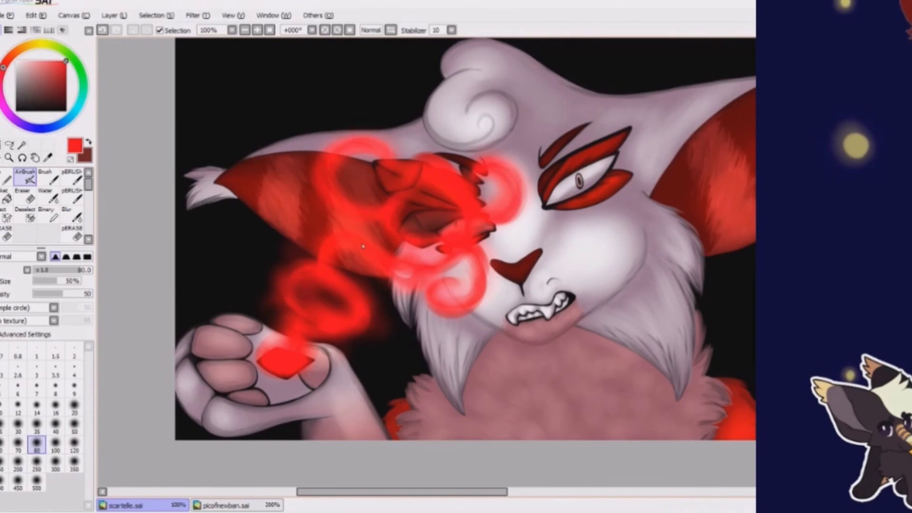
# Rework the red swirls over the ear with a smaller airbrush and soften the glow there with a size 20 eraser
pyautogui.scroll(2, 262, 244)
pyautogui.press('[')
pyautogui.press('[')
pyautogui.press('[')
pyautogui.press('[')
pyautogui.moveTo(262, 244)
pyautogui.mouseDown()
pyautogui.moveTo(275, 213)
pyautogui.moveTo(245, 200)
pyautogui.moveTo(264, 268)
pyautogui.moveTo(101, 399)
pyautogui.mouseUp()
pyautogui.click(25, 178)
pyautogui.press('e')
pyautogui.moveTo(194, 60); pyautogui.dragTo(137, 194)
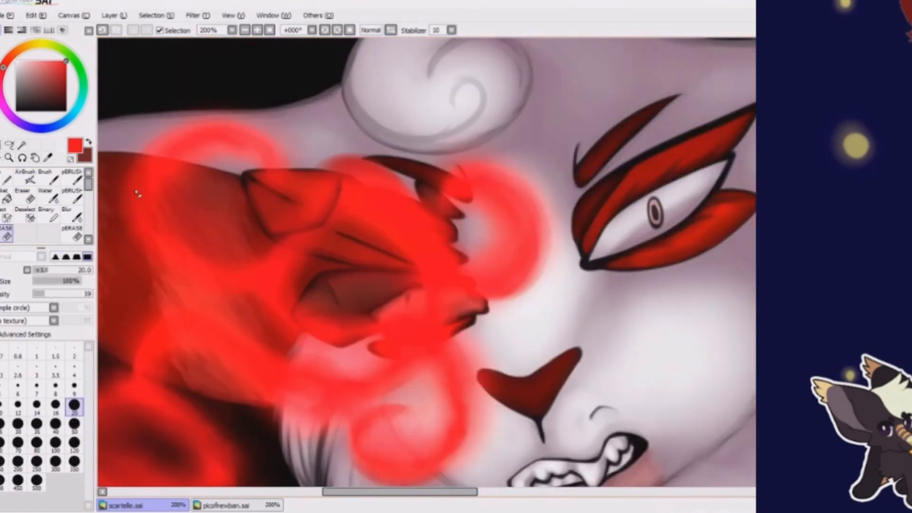
# Erase glow from the face crystals and airbrush red reflected light at size 80 onto the nose, cheek fur and hair curl
pyautogui.scroll(-3, 333, 190)
pyautogui.scroll(3, 343, 126)
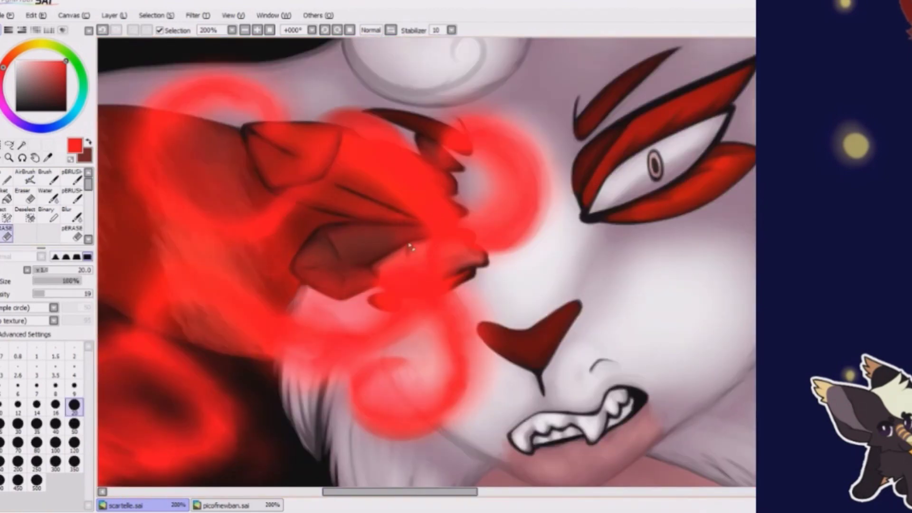
pyautogui.scroll(-2, 344, 126)
pyautogui.press('e')
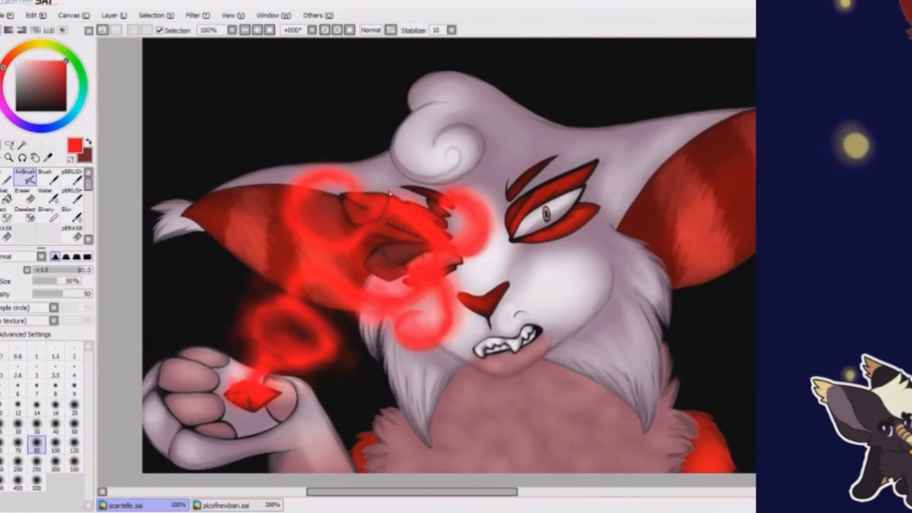
pyautogui.scroll(1, 470, 362)
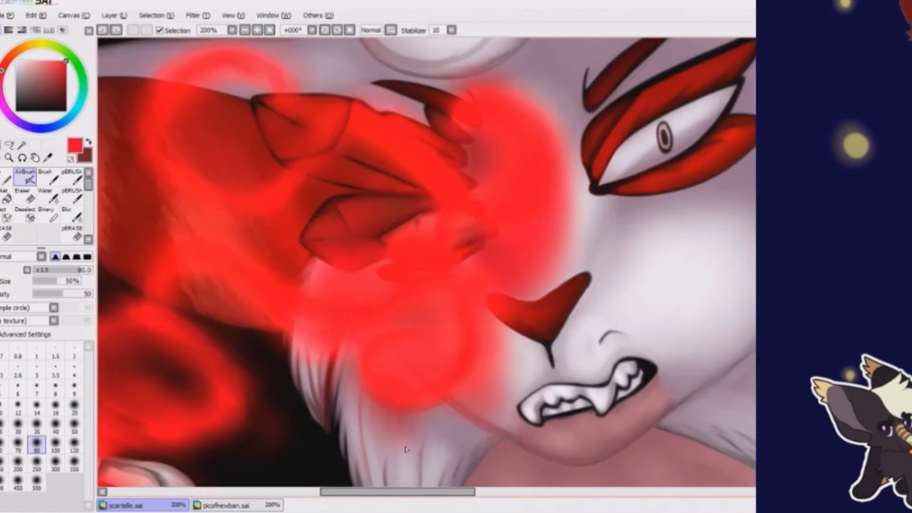
pyautogui.scroll(1, 587, 207)
pyautogui.scroll(-1, 586, 207)
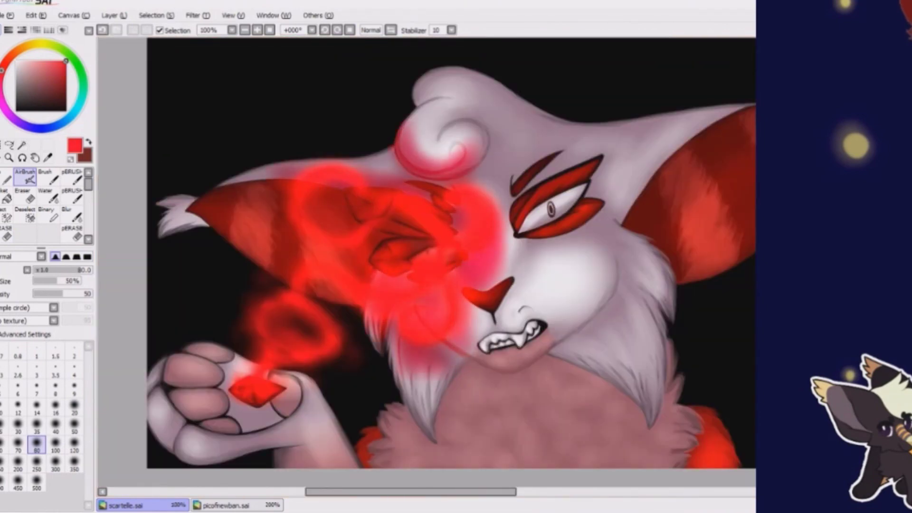
# Erase the reflected light on the curl and cheek to thin rims at size 20, and airbrush red light onto the paw pads
pyautogui.click(78, 234)
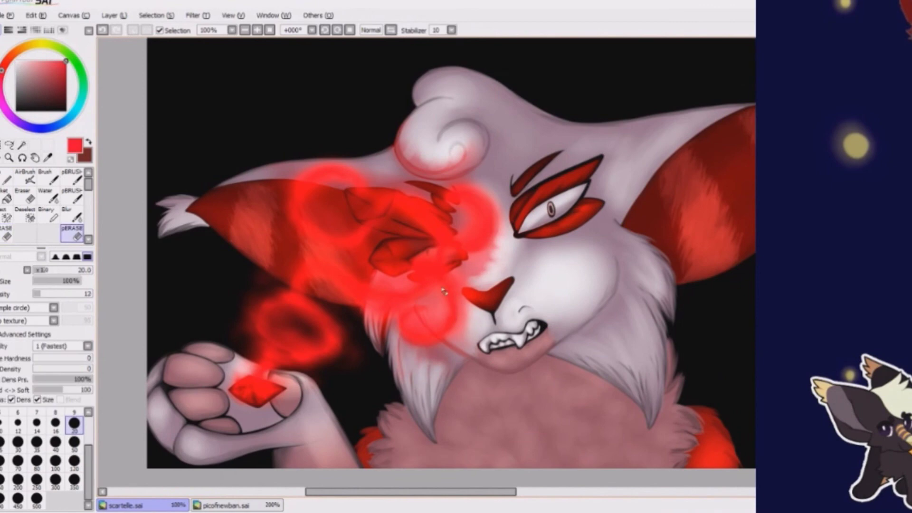
pyautogui.scroll(2, 417, 162)
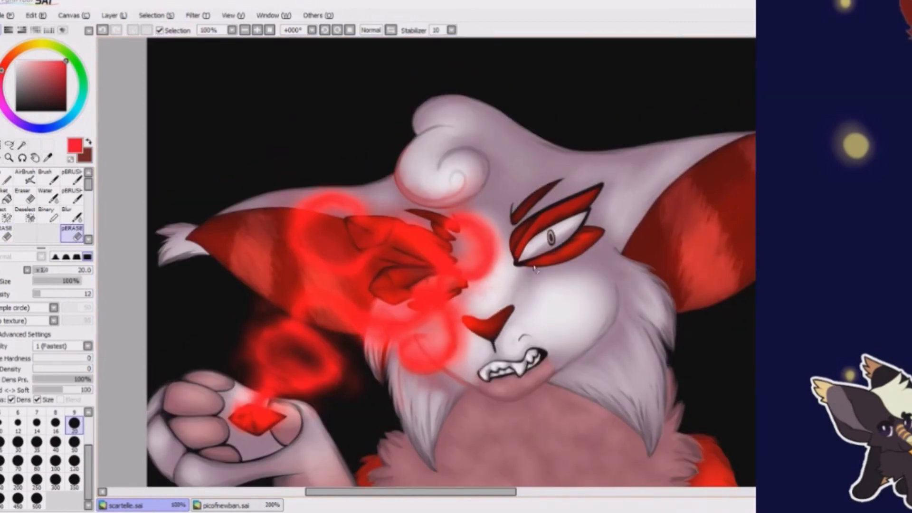
pyautogui.scroll(-3, 481, 255)
pyautogui.scroll(5, 352, 327)
pyautogui.click(25, 178)
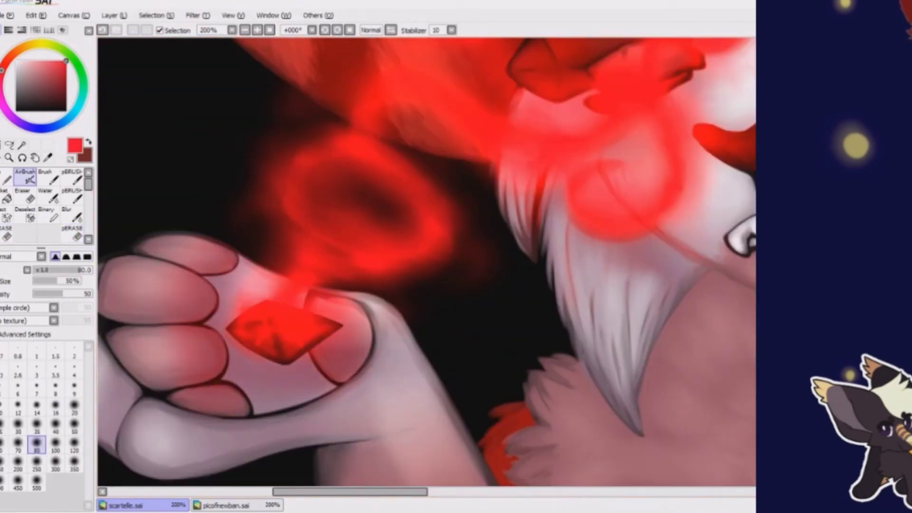
pyautogui.scroll(-3, 310, 377)
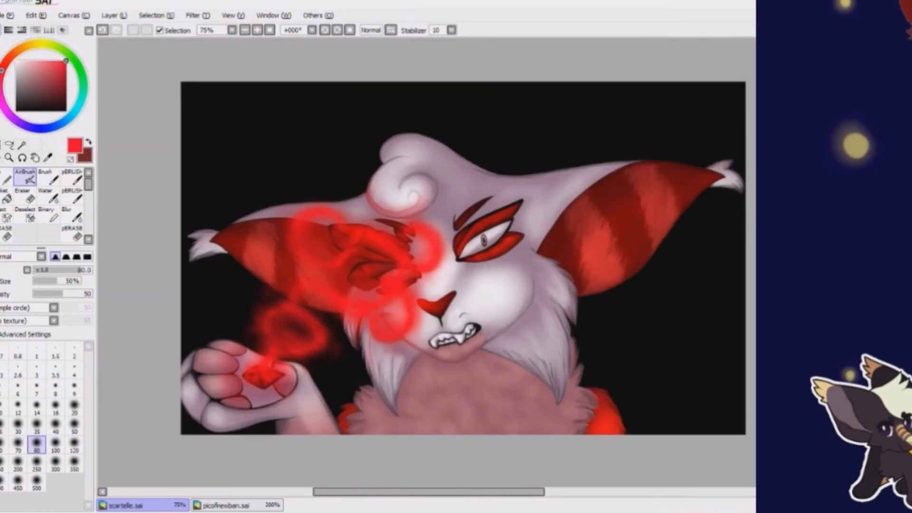
# Pick a deep purple and paint a hazy glow on the black background behind the character with a size 300 brush
pyautogui.scroll(-2, 198, 210)
pyautogui.click(72, 195)
pyautogui.click(7, 110)
pyautogui.moveTo(570, 333); pyautogui.dragTo(361, 304)
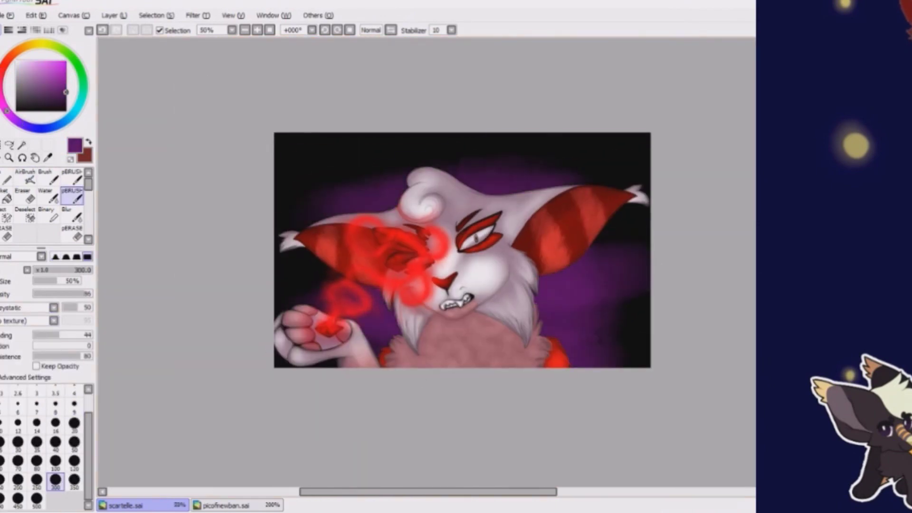
# Airbrush a magenta glow over the purple background haze at size 500, tone it down, and select the whole canvas
pyautogui.press('v')
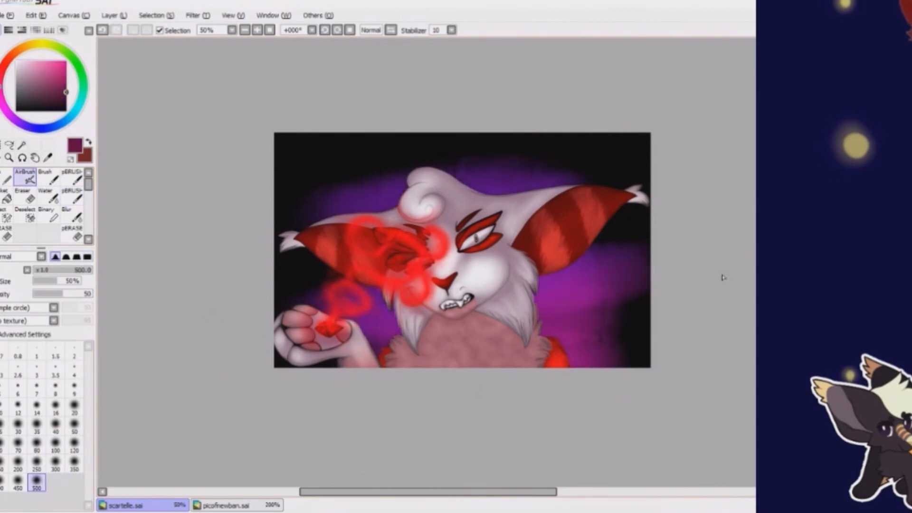
pyautogui.press('b')
pyautogui.press('g')
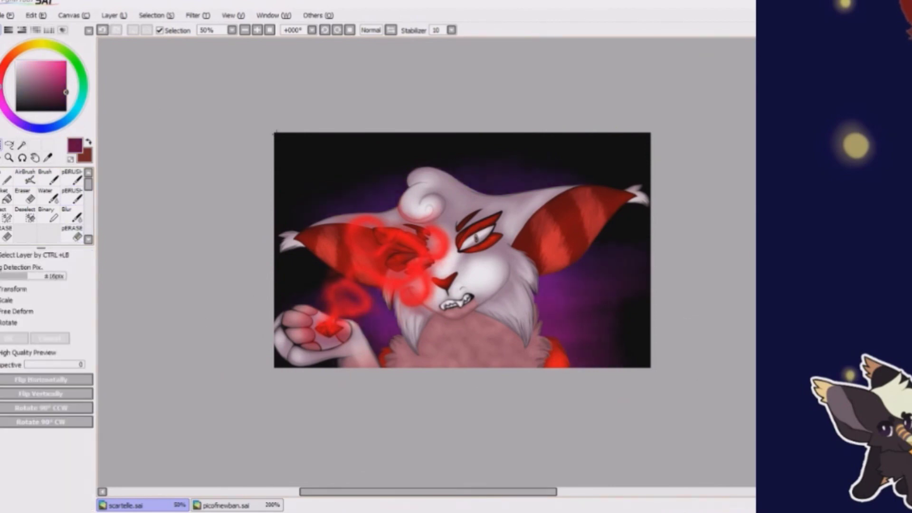
pyautogui.hotkey('ctrl', 'a')
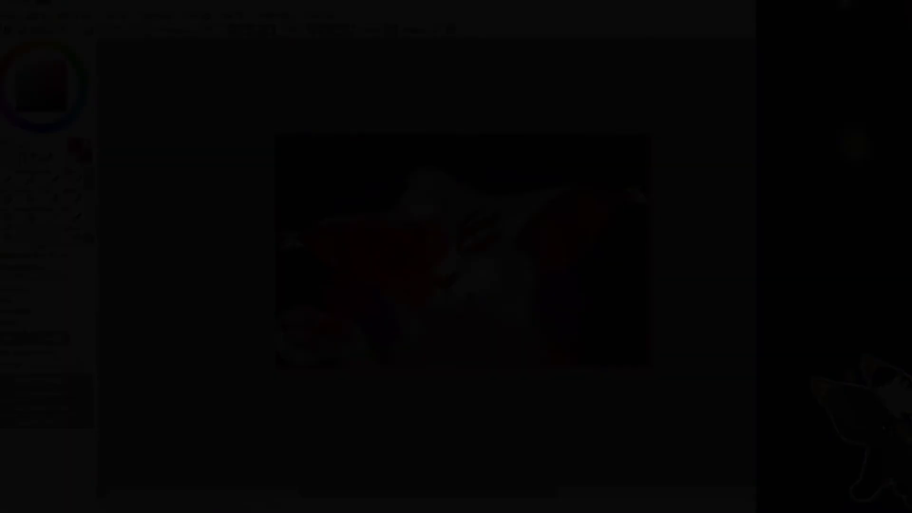